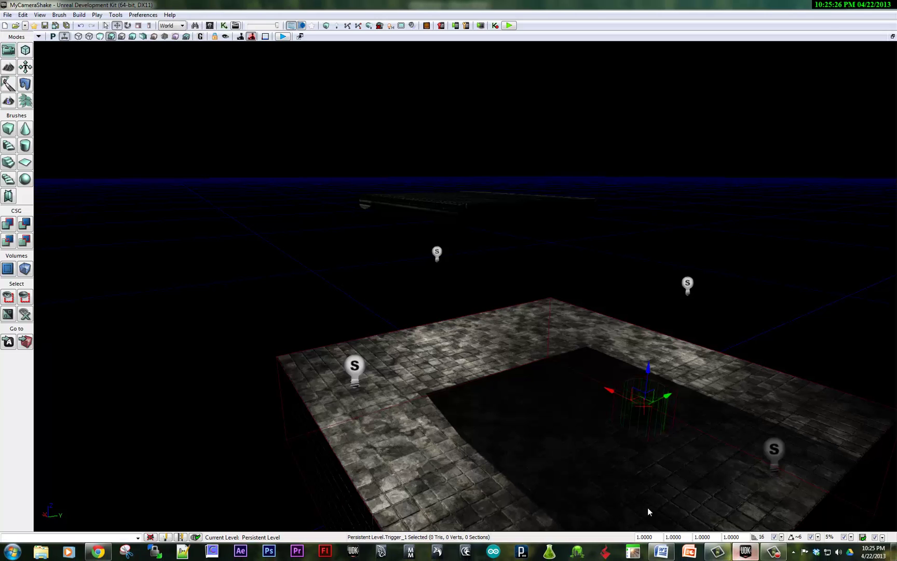
# - Place a point light on the floor, raise it well above the floor, then select Trigger_1
pyautogui.moveTo(491, 372); pyautogui.dragTo(531, 423, button='right')
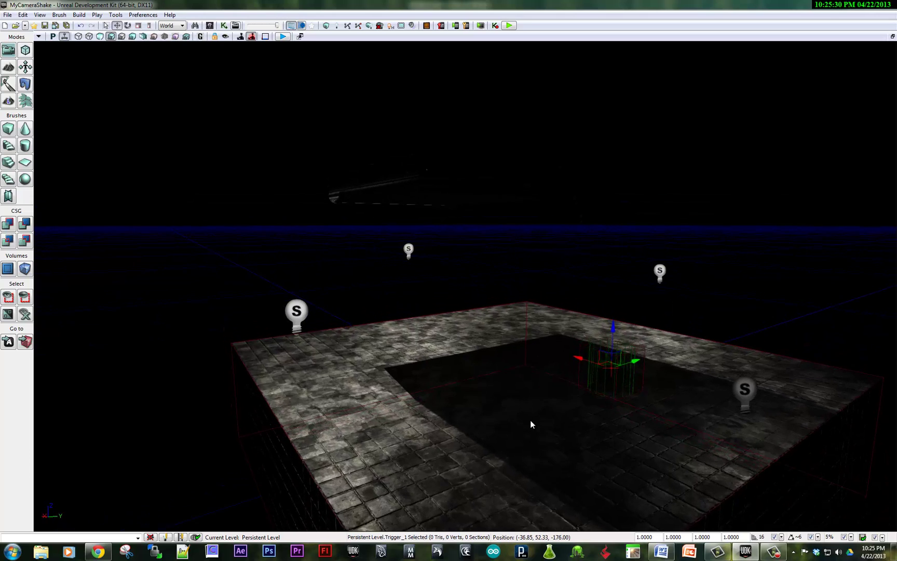
pyautogui.click(540, 396)
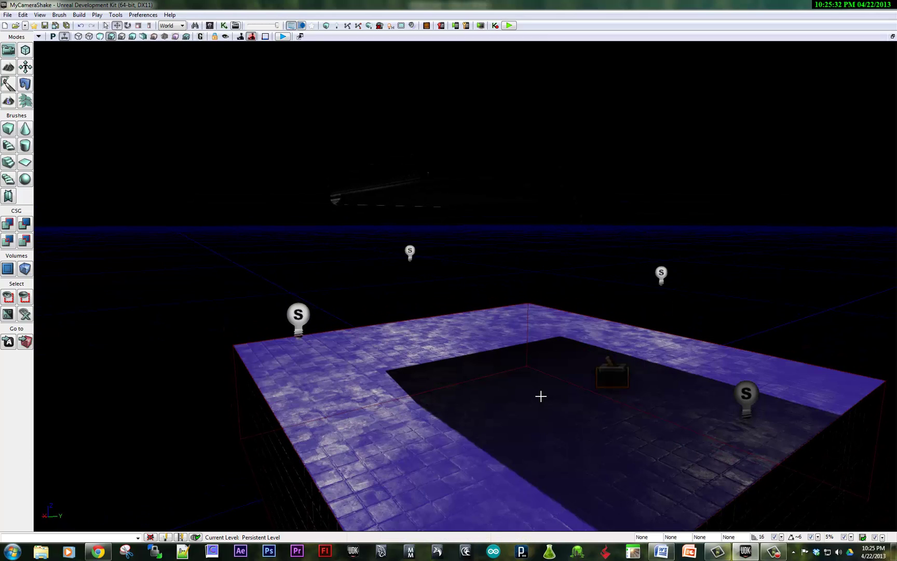
pyautogui.click(540, 396)
pyautogui.moveTo(543, 355); pyautogui.dragTo(520, 203)
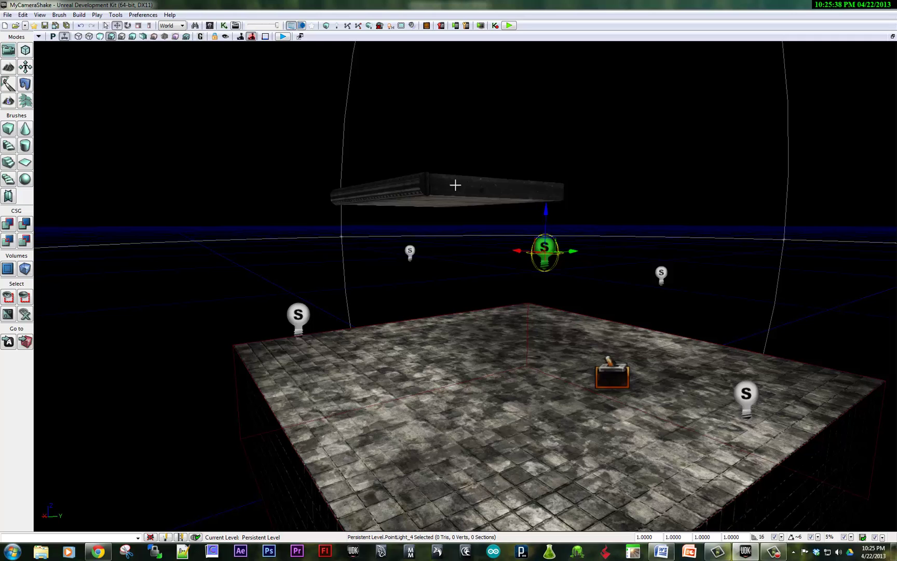
pyautogui.click(614, 373)
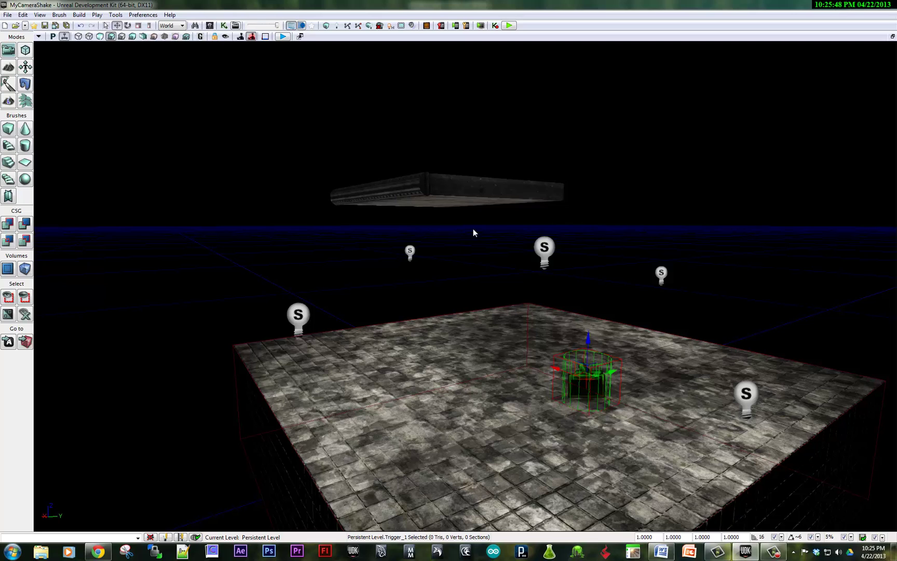
# - Filter KActor_0's properties by 'wak' to confirm Wake On Level Start is off, then close them
pyautogui.doubleClick(460, 183)
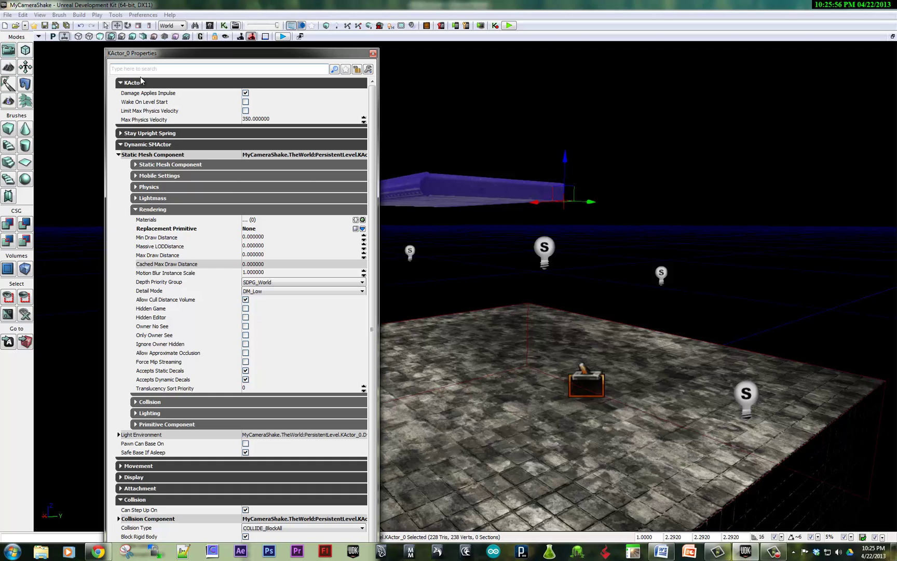
pyautogui.click(140, 68)
pyautogui.write('wak')
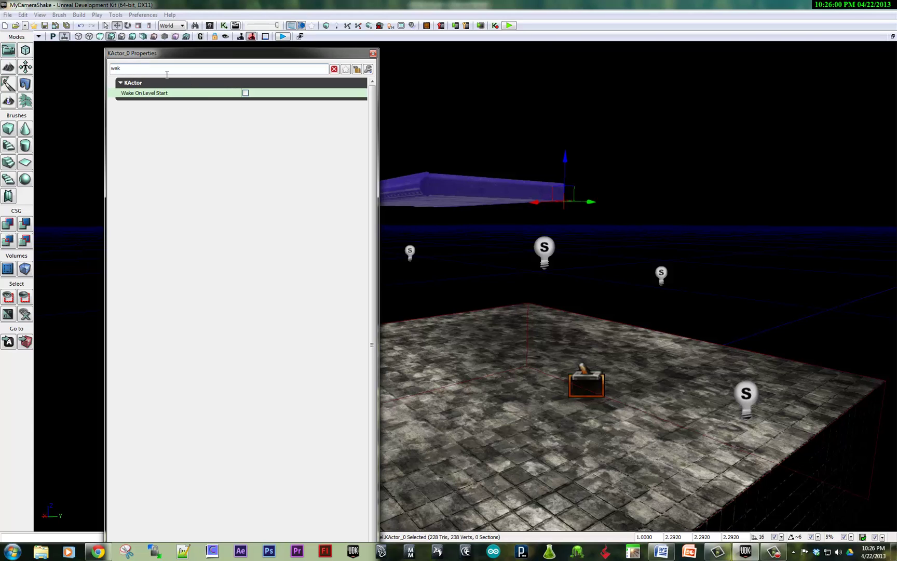
pyautogui.click(334, 69)
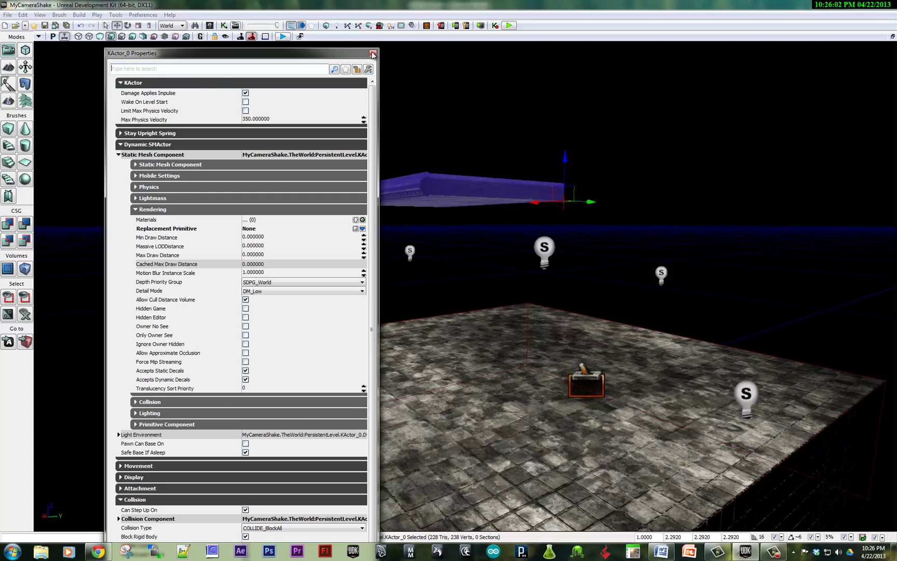
pyautogui.click(372, 54)
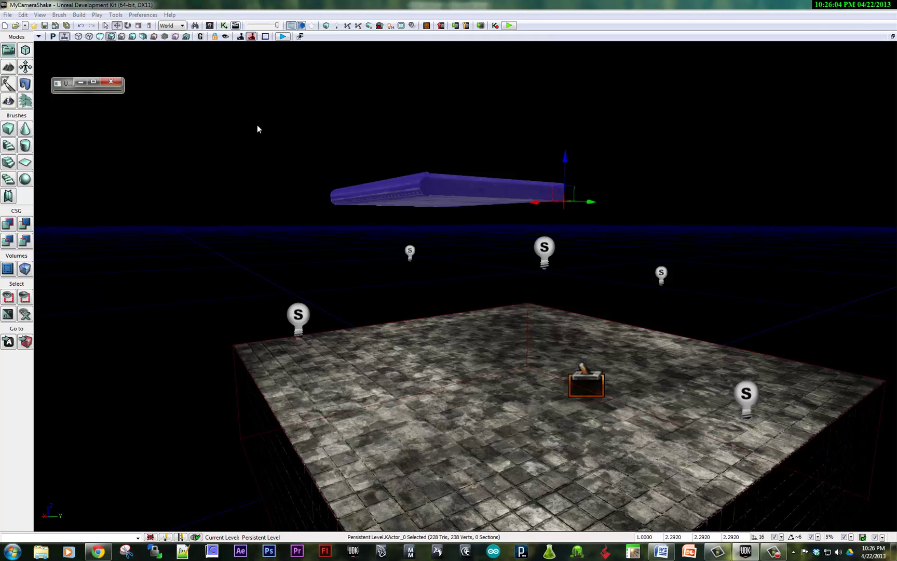
# - Enlarge Kismet and add a Toggle action targeting a new KActor_0 object variable
pyautogui.moveTo(124, 96); pyautogui.dragTo(600, 501)
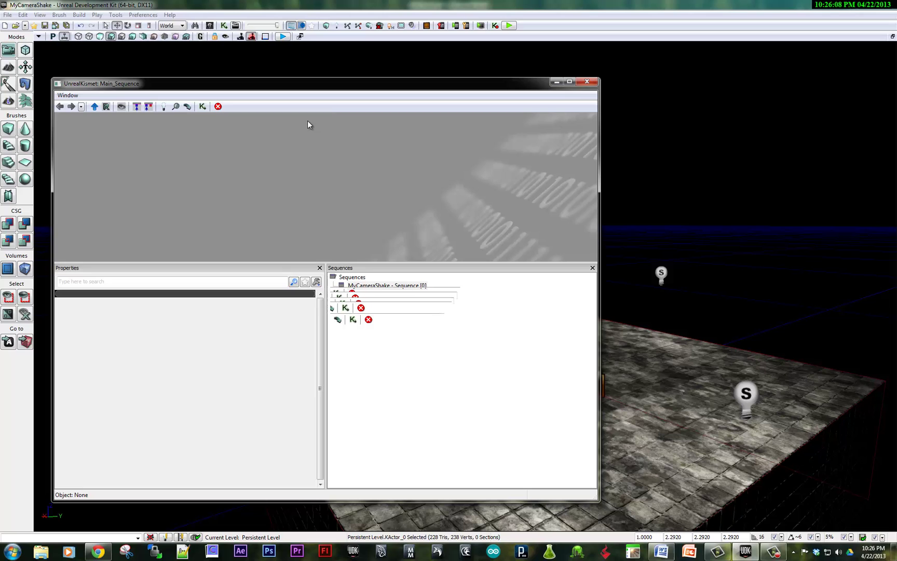
pyautogui.click(344, 172)
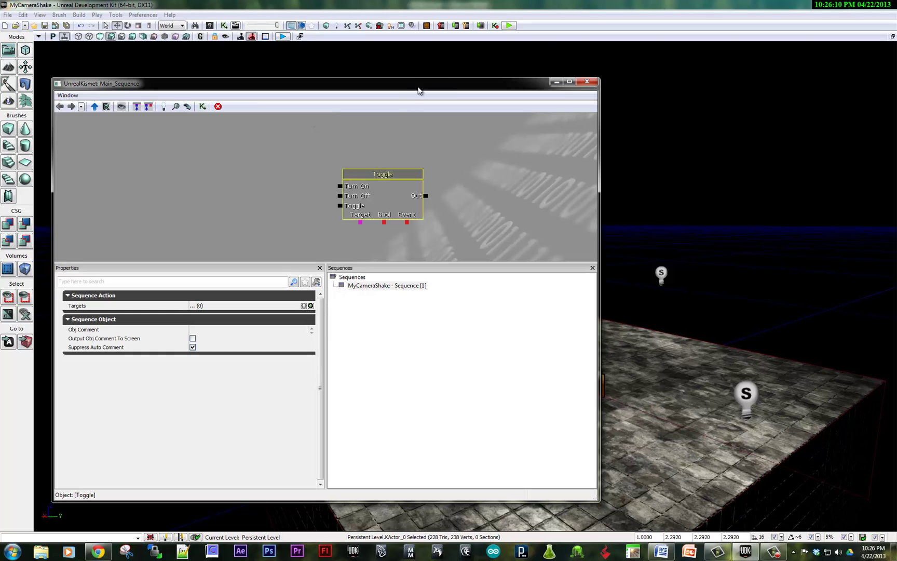
pyautogui.moveTo(418, 84); pyautogui.dragTo(250, 93)
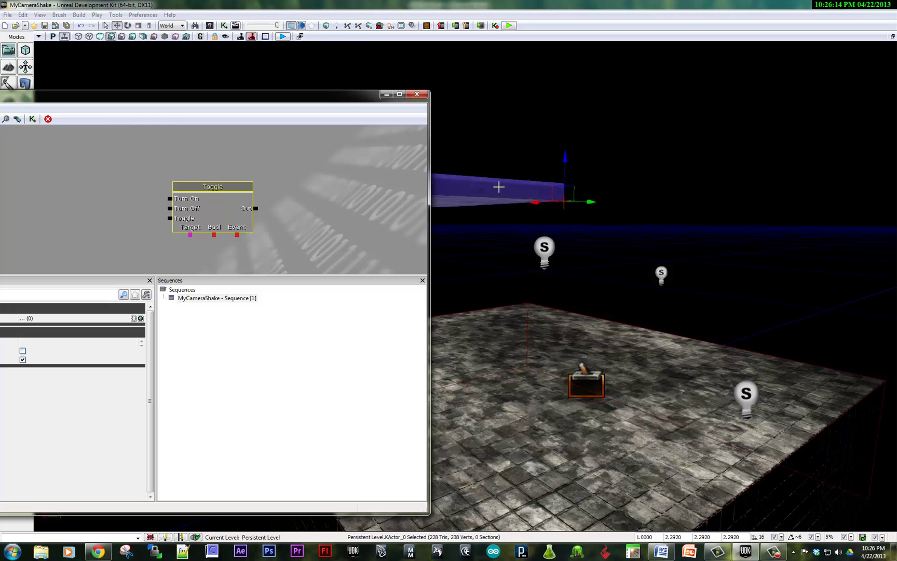
pyautogui.rightClick(190, 238)
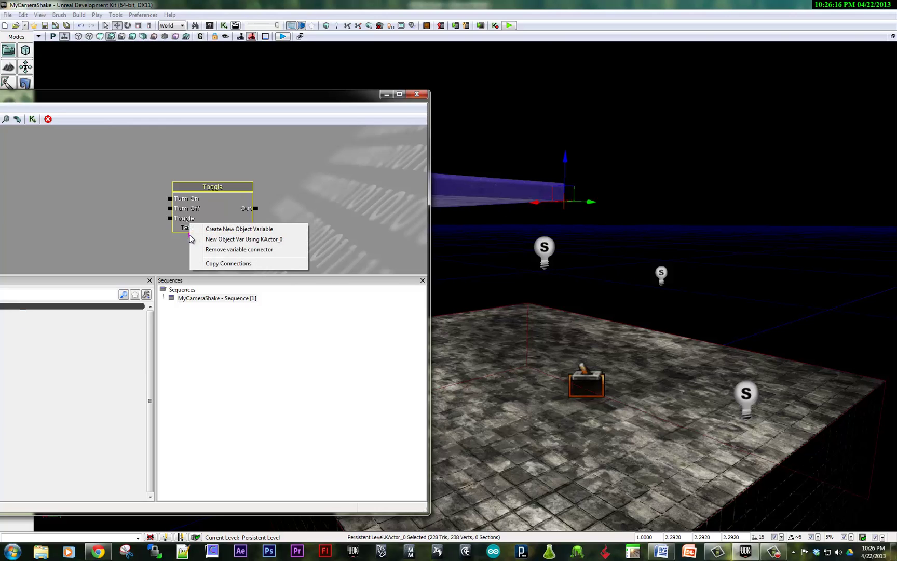
pyautogui.click(213, 241)
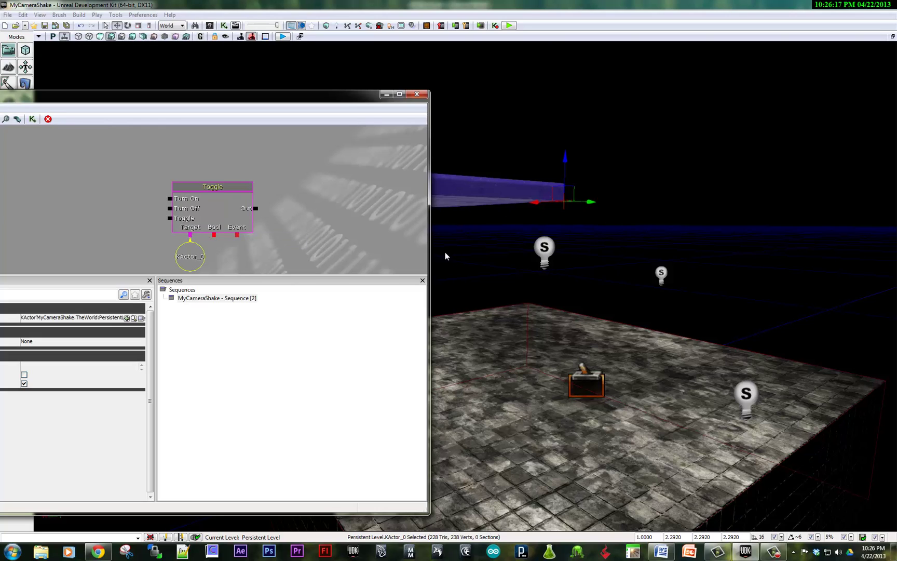
# - Add a Trigger_1 Touch event and wire its Touched output to the Toggle's Turn On
pyautogui.click(587, 373)
pyautogui.rightClick(108, 183)
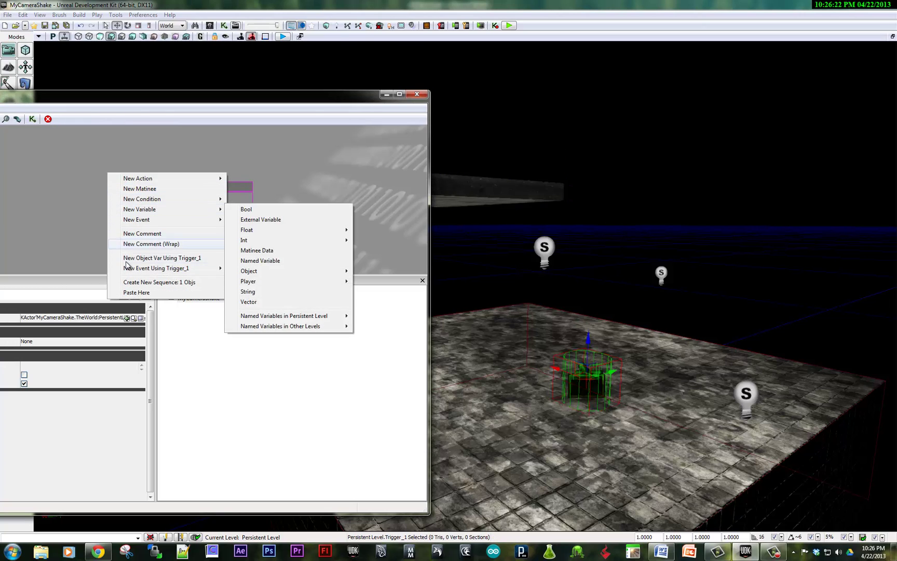
pyautogui.moveTo(166, 272)
pyautogui.click(248, 268)
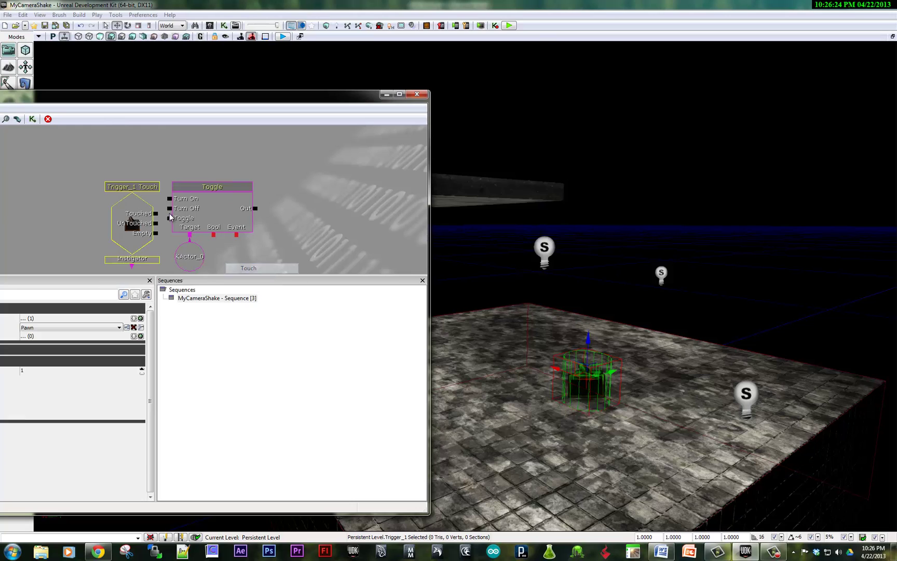
pyautogui.moveTo(156, 213); pyautogui.dragTo(169, 199)
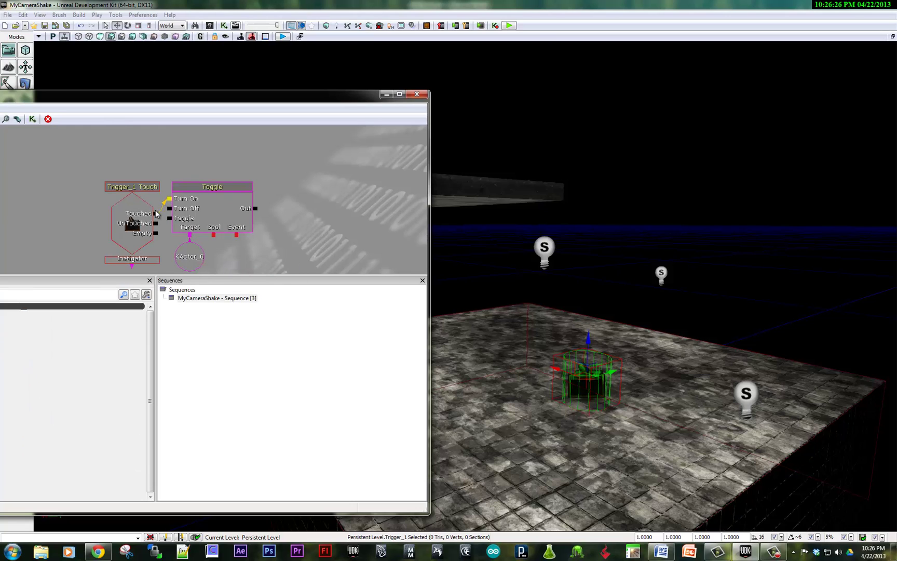
# - Reposition the Touch event node, close Kismet and save the map
pyautogui.click(121, 214)
pyautogui.moveTo(120, 213); pyautogui.dragTo(102, 199)
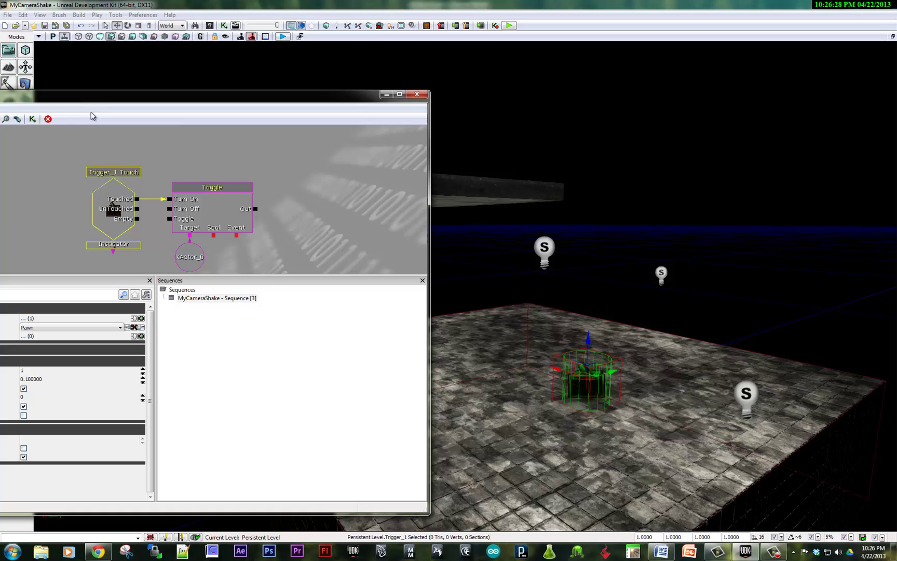
pyautogui.moveTo(104, 105); pyautogui.dragTo(104, 108)
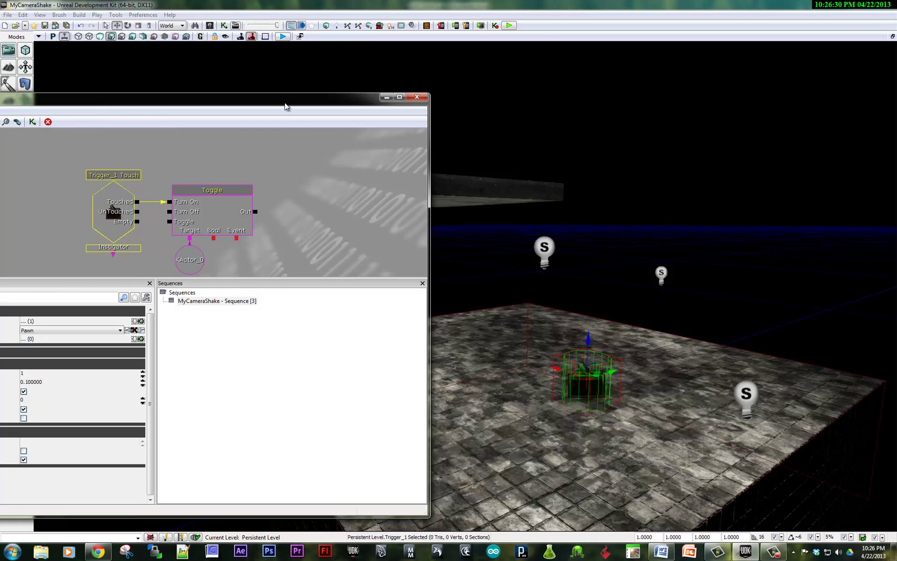
pyautogui.click(417, 98)
pyautogui.click(45, 25)
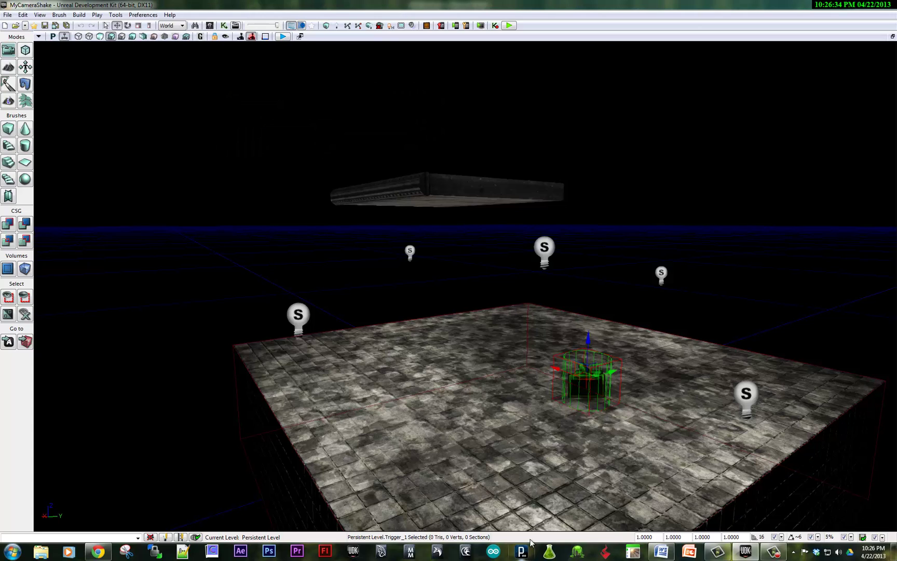
# - Open and enlarge the Content Browser, then start a new asset
pyautogui.hotkey('ctrl', 'shift', 'f')
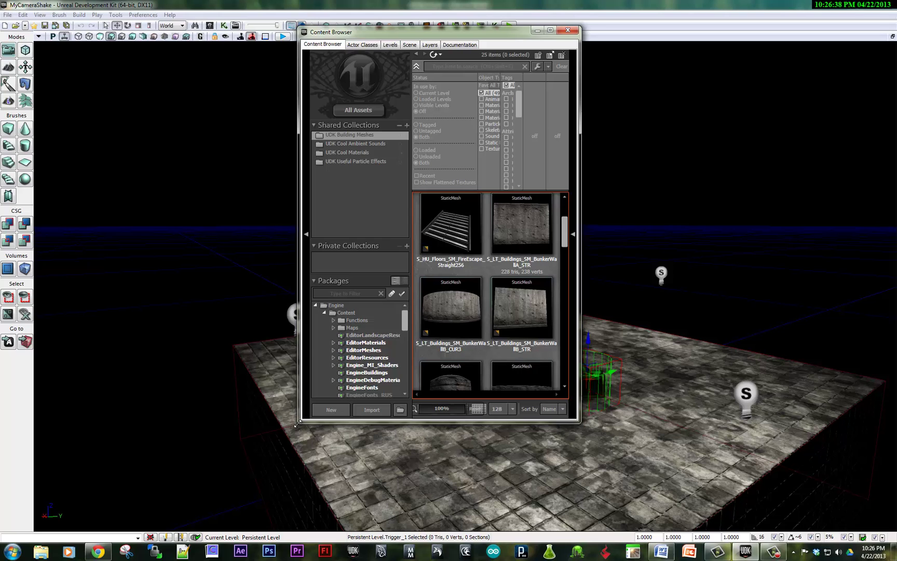
pyautogui.moveTo(297, 423); pyautogui.dragTo(141, 445)
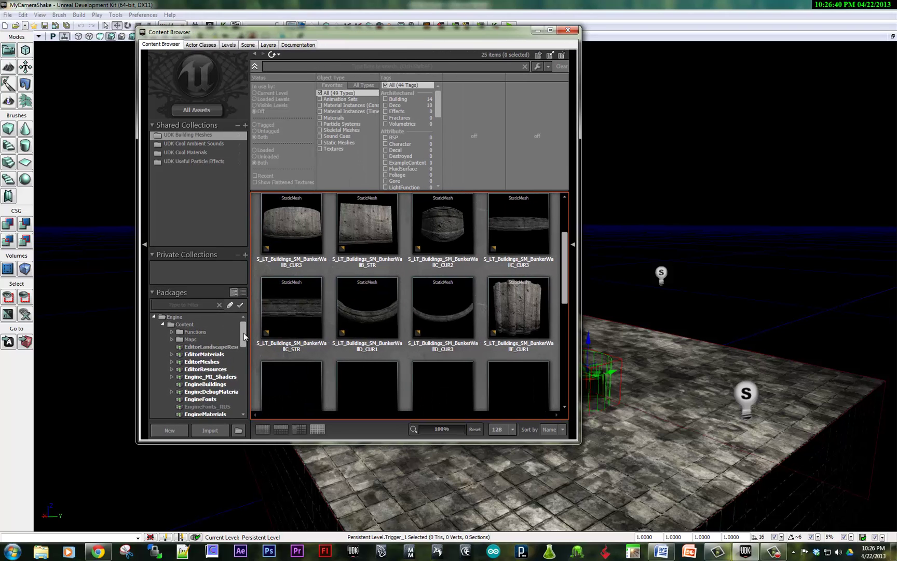
pyautogui.scroll(-10, 232, 328)
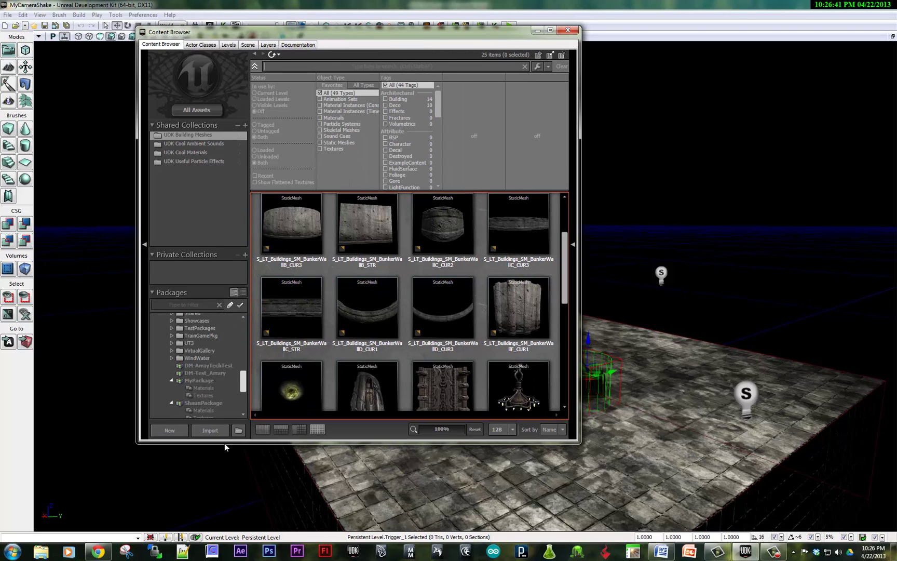
pyautogui.click(172, 429)
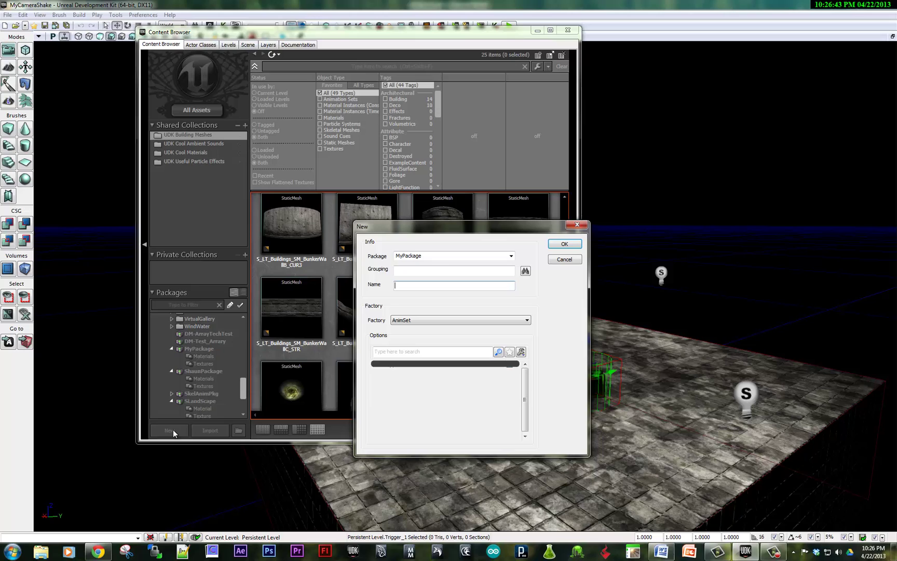
# - Create a CameraAnim named CamShake in package MyPackageCamShake
pyautogui.click(425, 255)
pyautogui.click(443, 256)
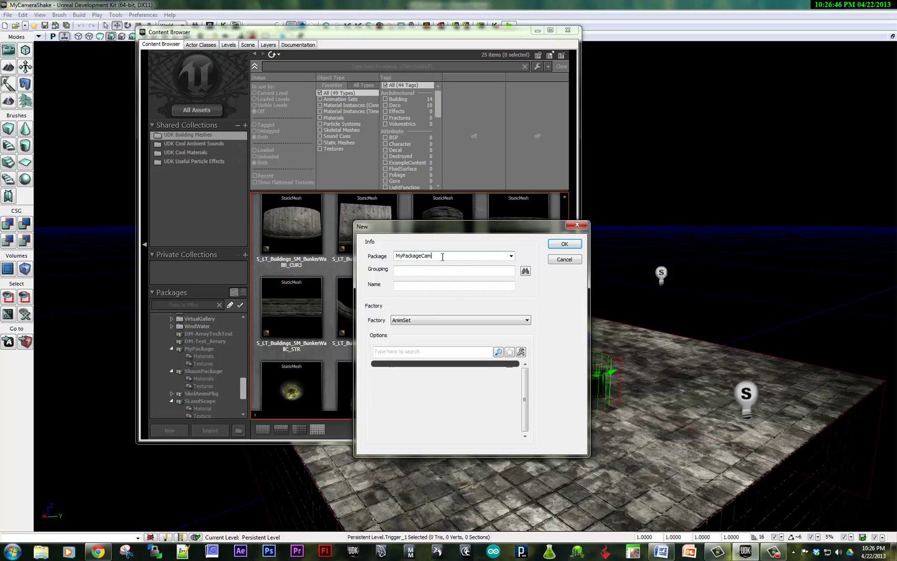
pyautogui.write('CamShake')
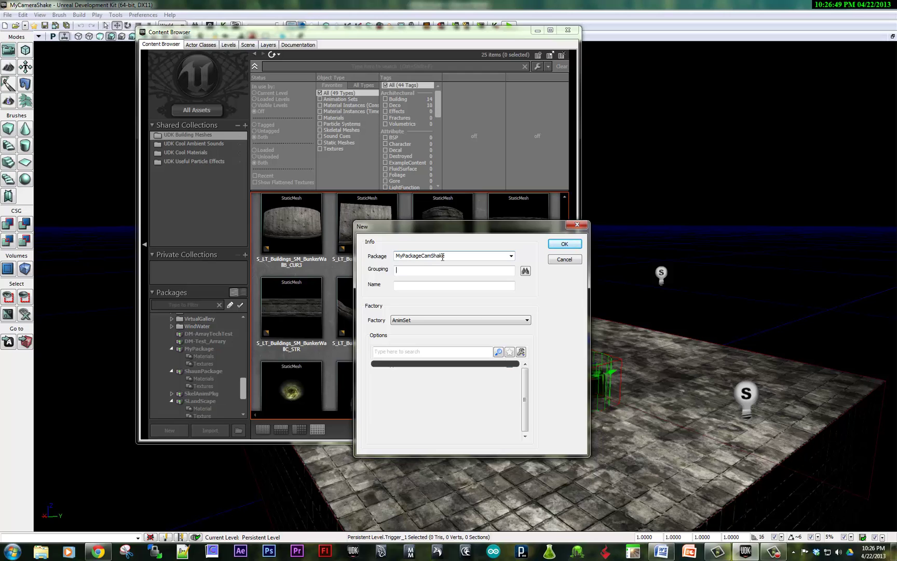
pyautogui.press('Tab')
pyautogui.click(446, 284)
pyautogui.click(452, 321)
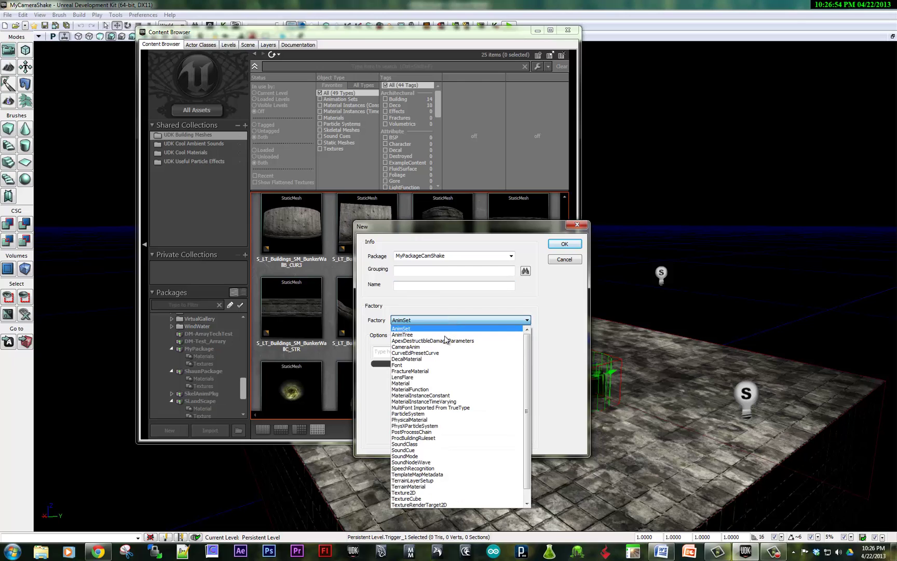
pyautogui.click(414, 346)
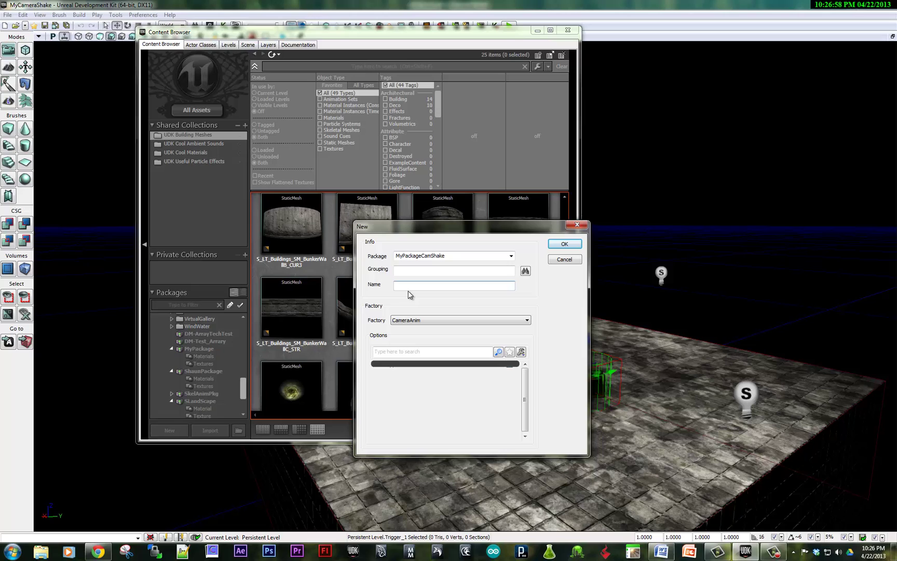
pyautogui.write('CamShake')
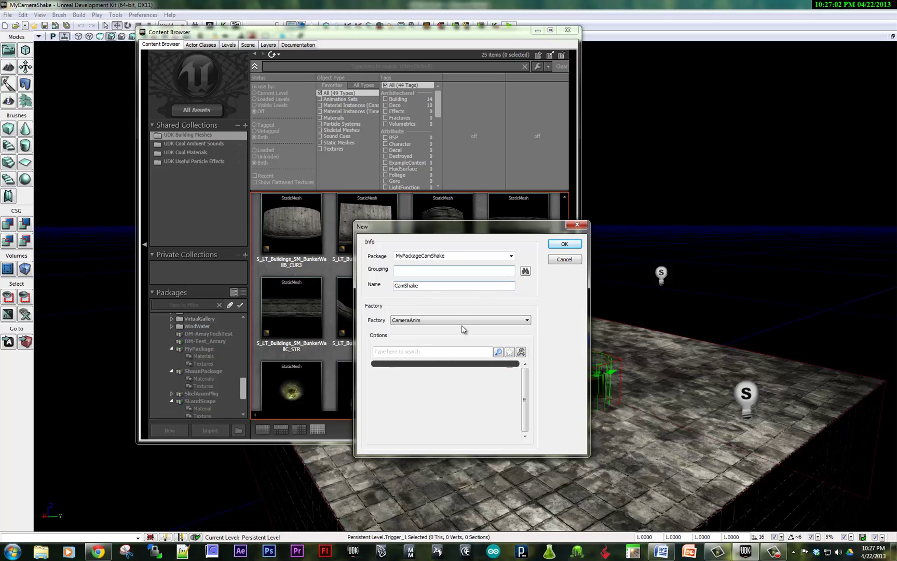
pyautogui.click(563, 245)
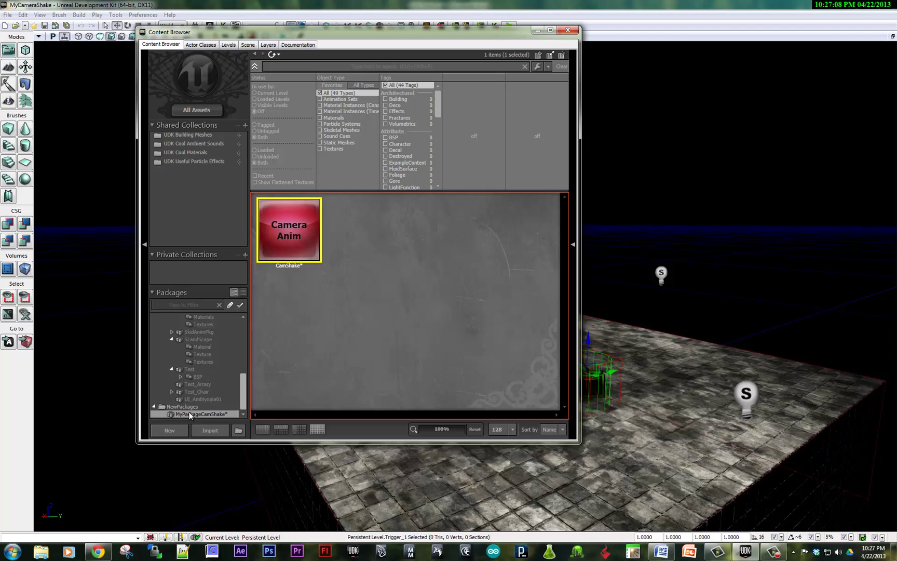
# - Save the MyPackageCamShake package with Ctrl+S
pyautogui.click(299, 362)
pyautogui.hotkey('ctrl', 's')
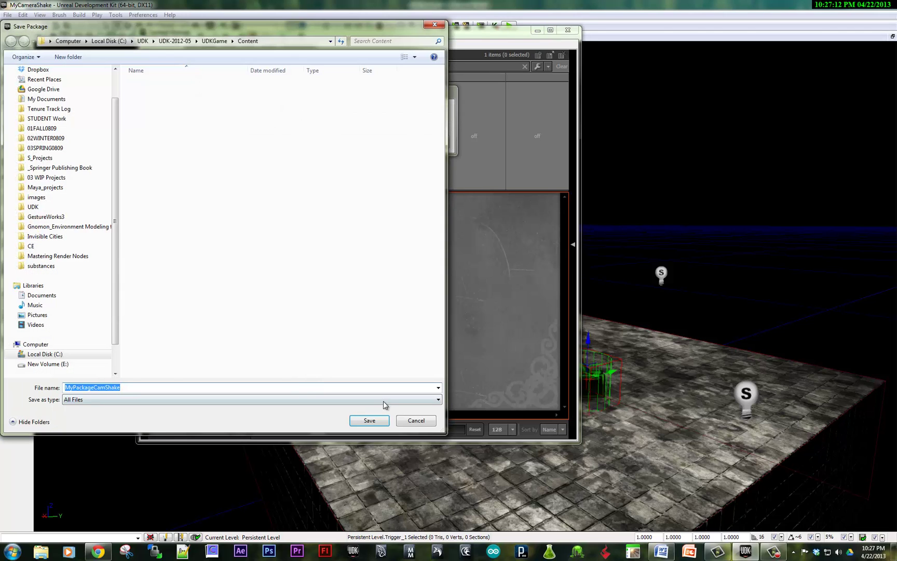
pyautogui.click(369, 420)
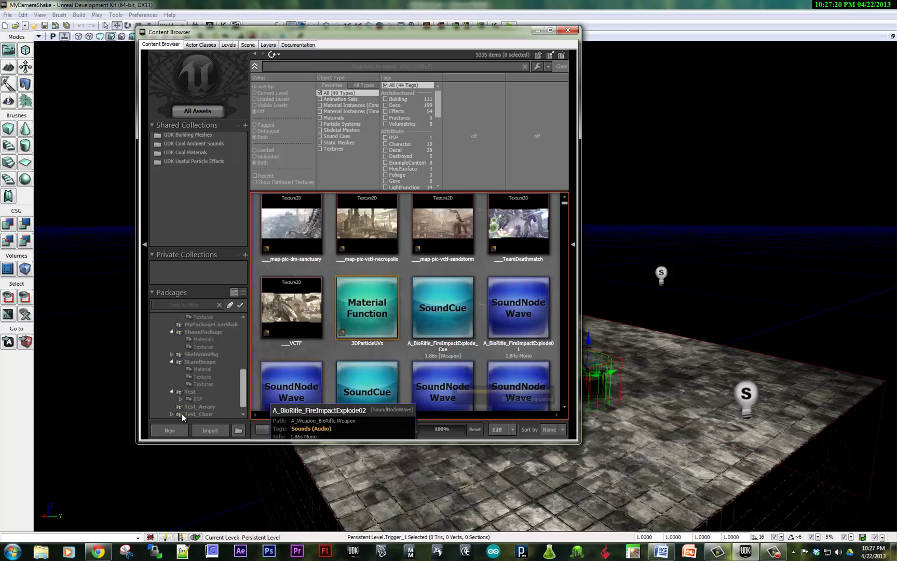
# - Show MyPackageCamShake in the Packages tree and select the CamShake asset
pyautogui.scroll(5, 239, 384)
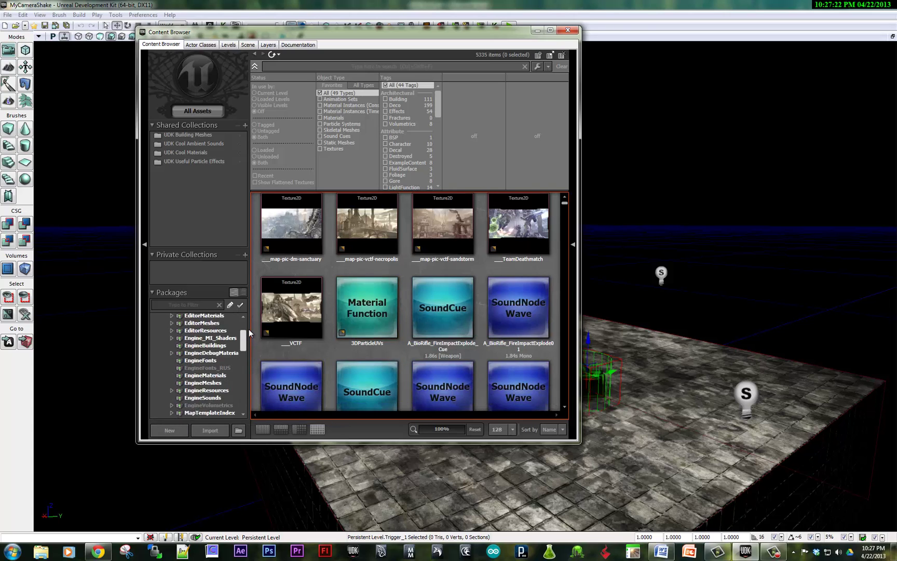
pyautogui.scroll(-5, 245, 418)
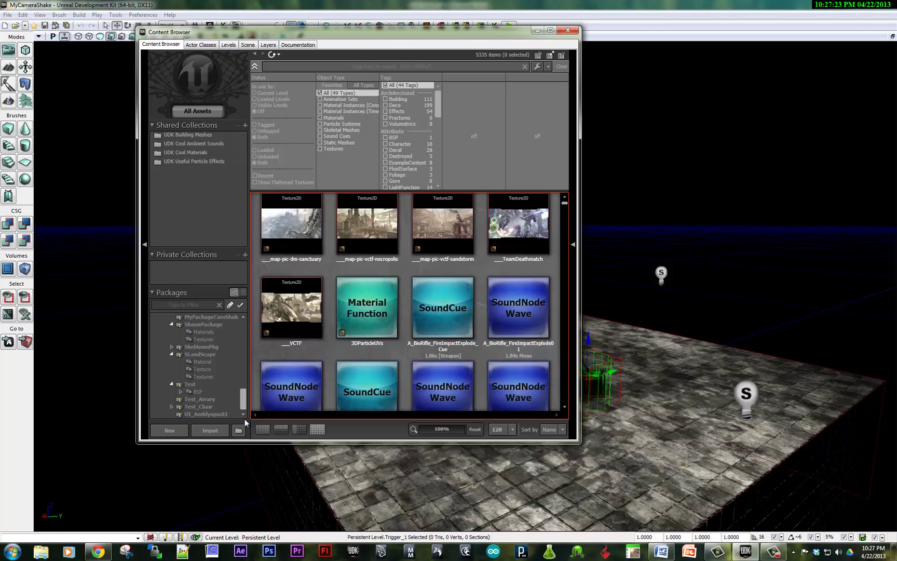
pyautogui.click(217, 318)
pyautogui.click(305, 235)
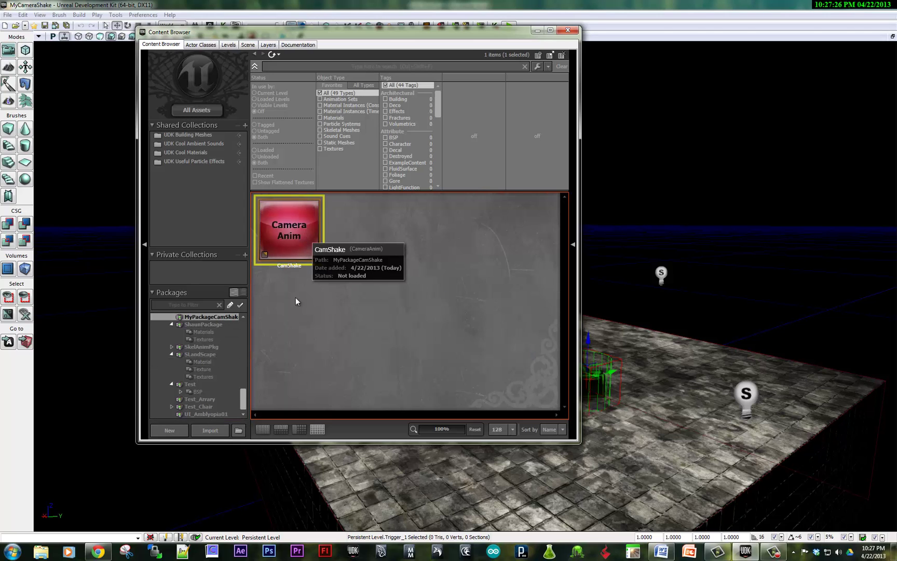
pyautogui.hotkey('ctrl', 'k')
# - Open CamShake in UnrealMatinee beside the level view, moving Kismet down and hiding the Content Browser
pyautogui.doubleClick(16, 229)
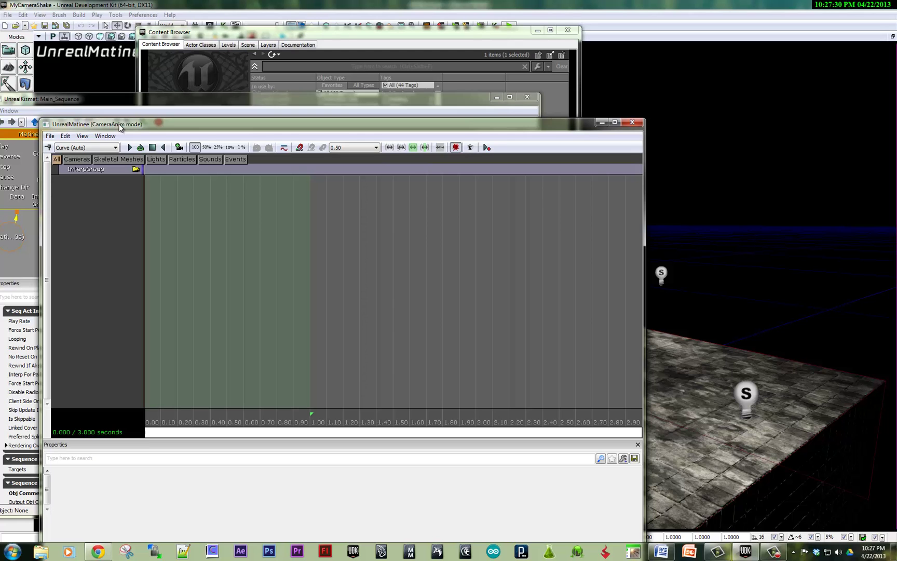
pyautogui.moveTo(120, 128); pyautogui.dragTo(439, 132)
pyautogui.click(290, 260)
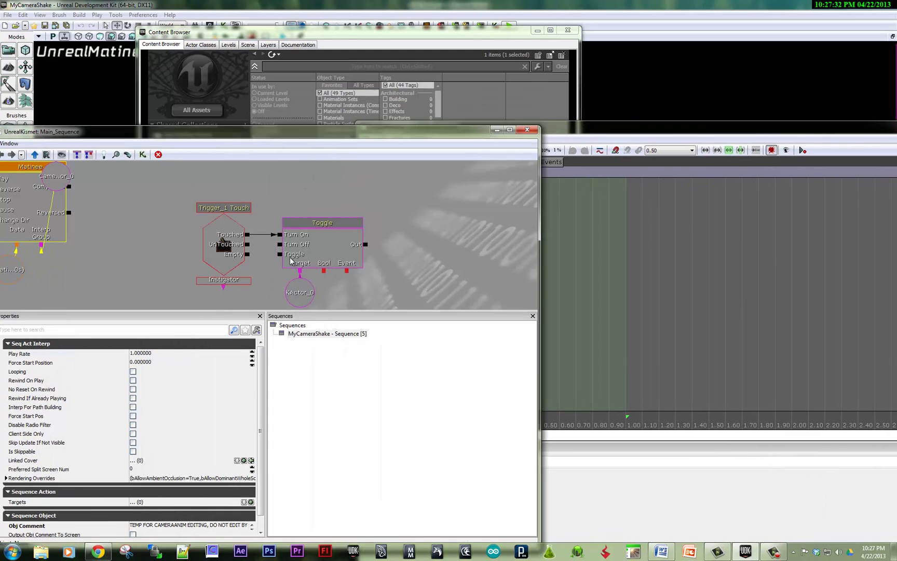
pyautogui.moveTo(304, 129); pyautogui.dragTo(279, 435)
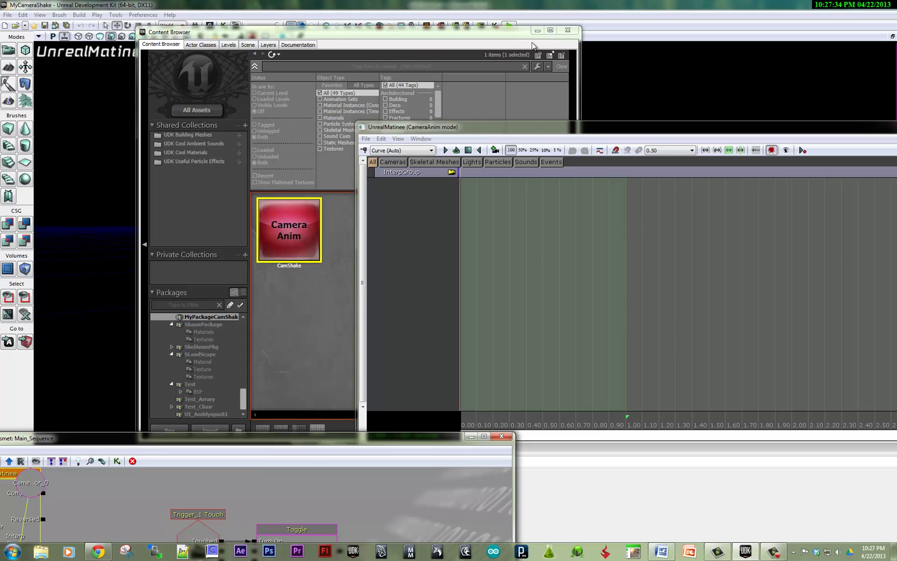
pyautogui.click(537, 31)
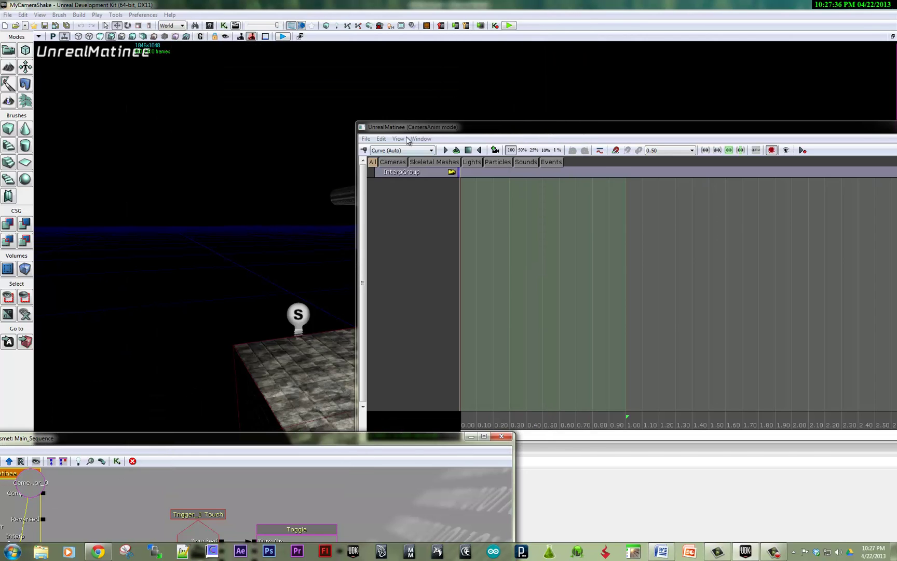
pyautogui.moveTo(410, 128); pyautogui.dragTo(508, 172)
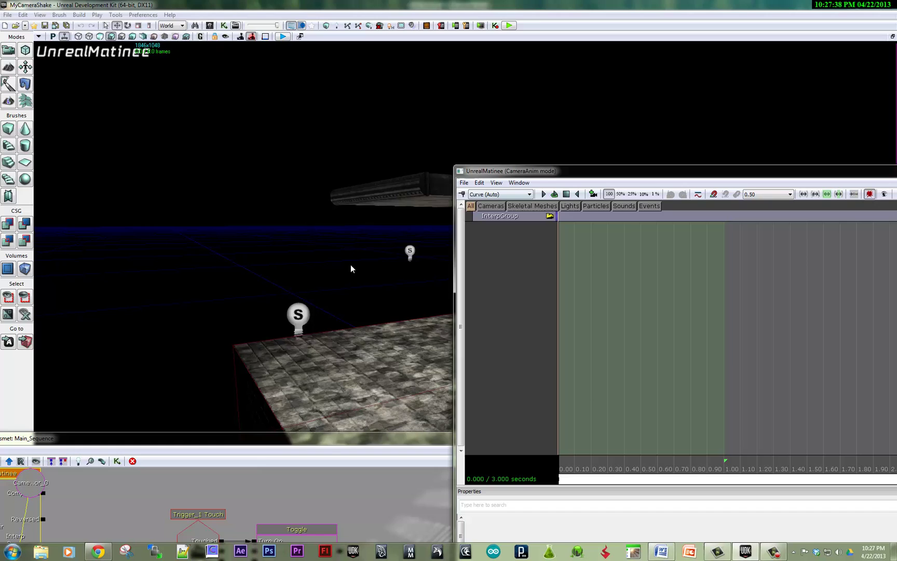
pyautogui.moveTo(351, 266)
pyautogui.mouseDown(button='right')
pyautogui.moveTo(278, 253)
pyautogui.moveTo(552, 277)
pyautogui.moveTo(595, 296)
pyautogui.moveTo(344, 268)
pyautogui.mouseUp(button='right')
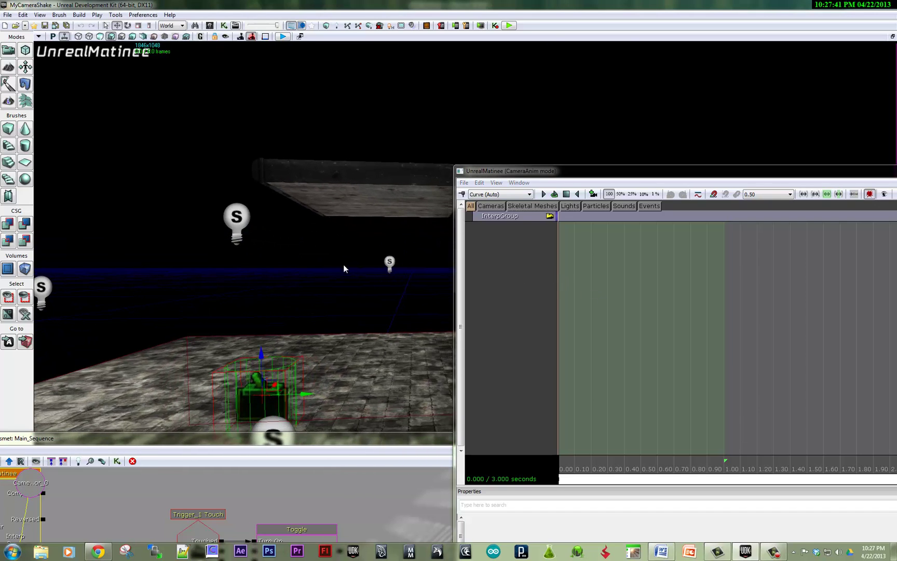
# - Add a Movement track and key camera poses at 0.093 and 0.20 seconds
pyautogui.rightClick(508, 214)
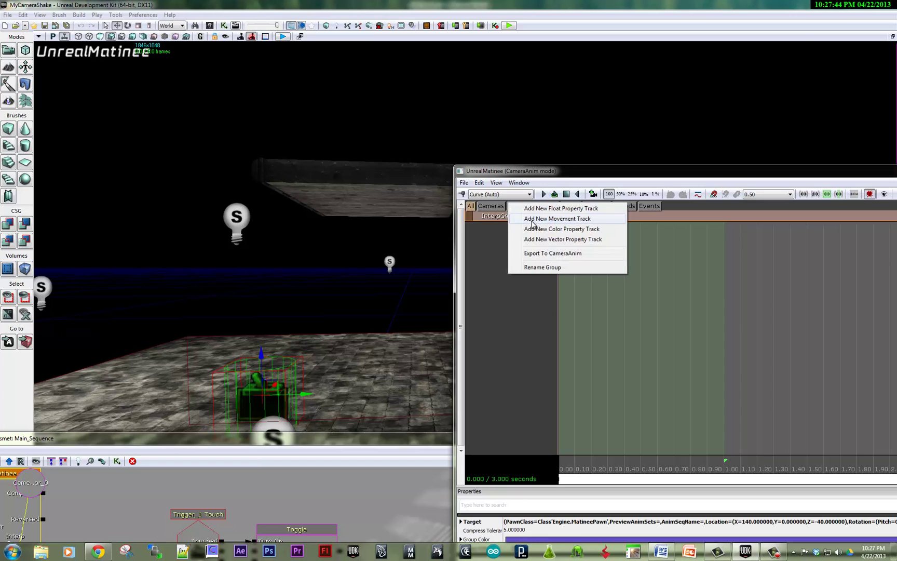
pyautogui.click(530, 221)
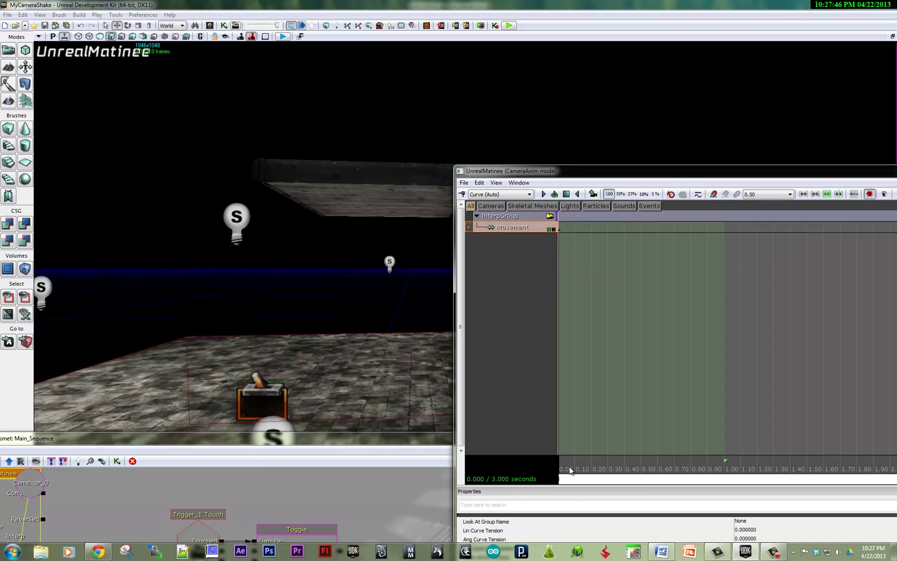
pyautogui.moveTo(570, 471); pyautogui.dragTo(574, 470)
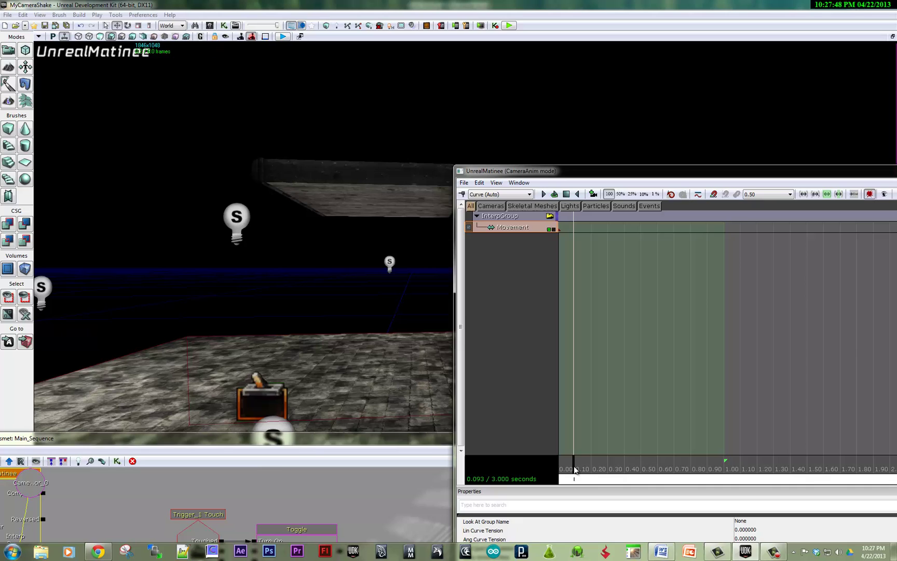
pyautogui.press('Return')
pyautogui.moveTo(396, 393); pyautogui.dragTo(397, 393)
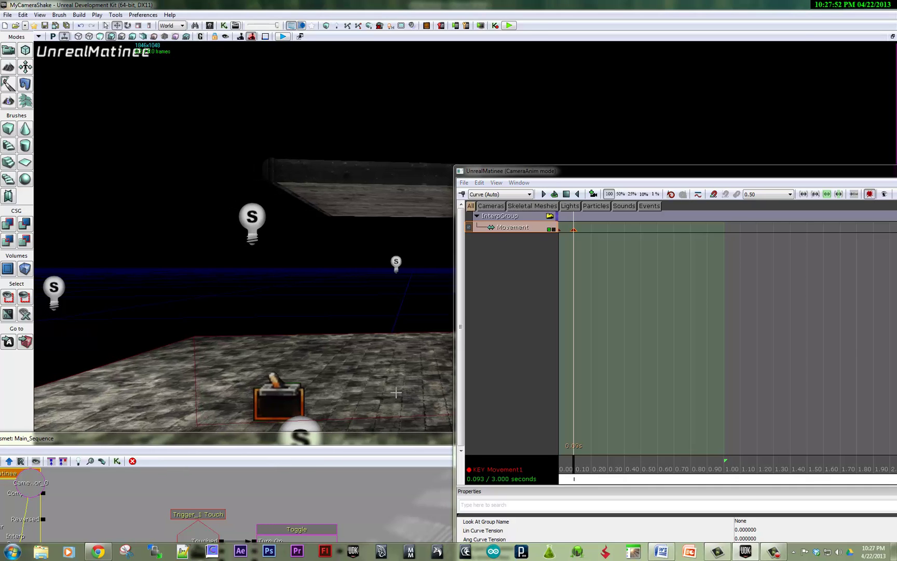
pyautogui.moveTo(587, 460); pyautogui.dragTo(591, 460)
pyautogui.press('Return')
pyautogui.moveTo(388, 355); pyautogui.dragTo(388, 355)
# - Key further nudged camera poses at 0.304, 0.405 and 0.509 seconds
pyautogui.moveTo(598, 474); pyautogui.dragTo(605, 465)
pyautogui.press('Return')
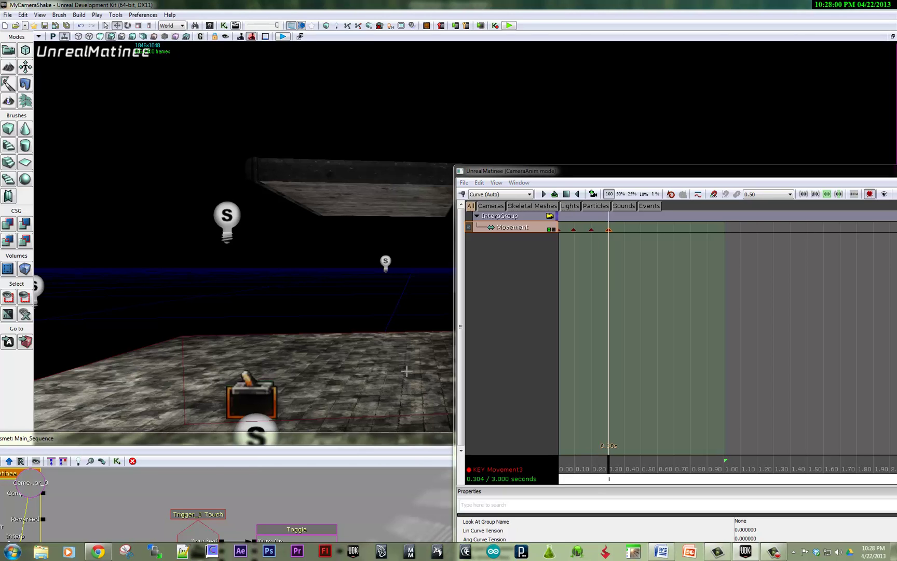
pyautogui.moveTo(405, 367); pyautogui.dragTo(395, 367)
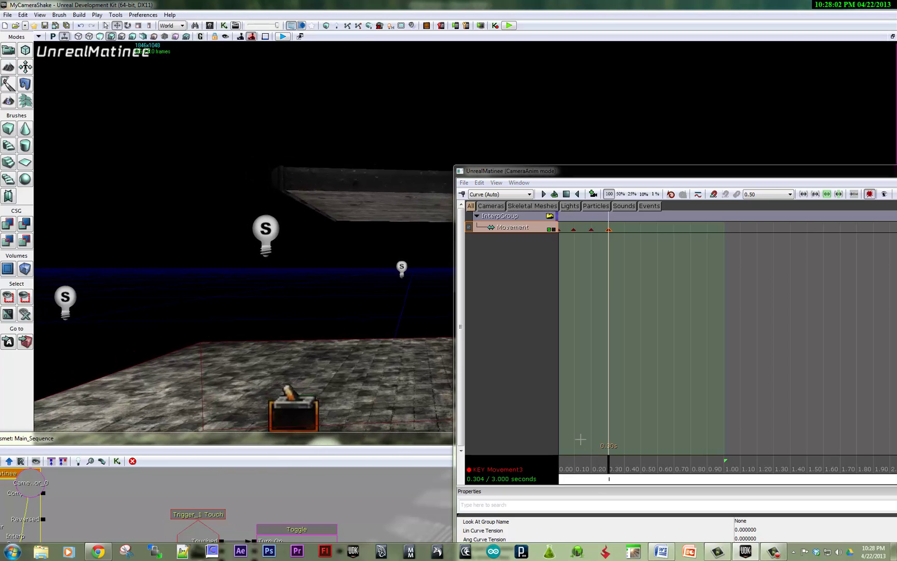
pyautogui.moveTo(605, 463); pyautogui.dragTo(626, 463)
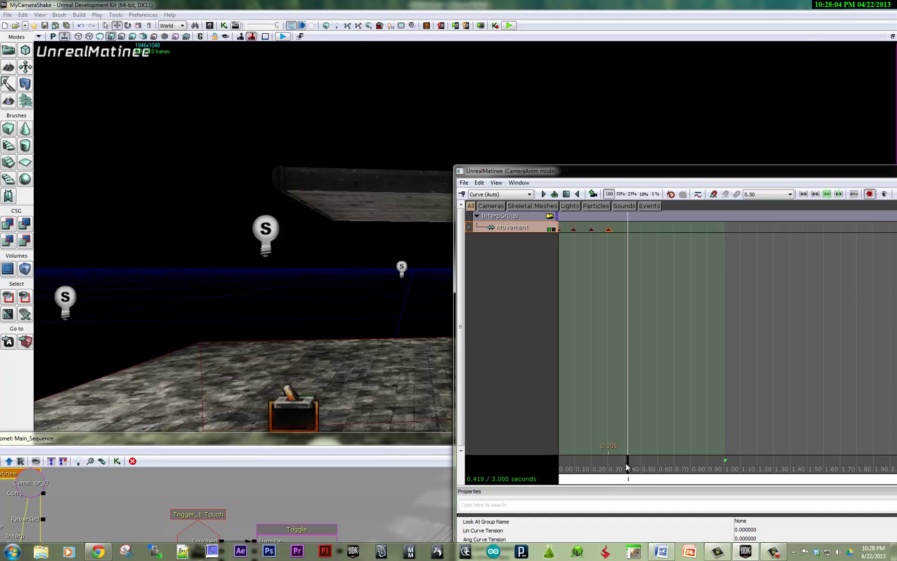
pyautogui.press('Return')
pyautogui.moveTo(432, 365); pyautogui.dragTo(432, 365)
pyautogui.click(637, 467)
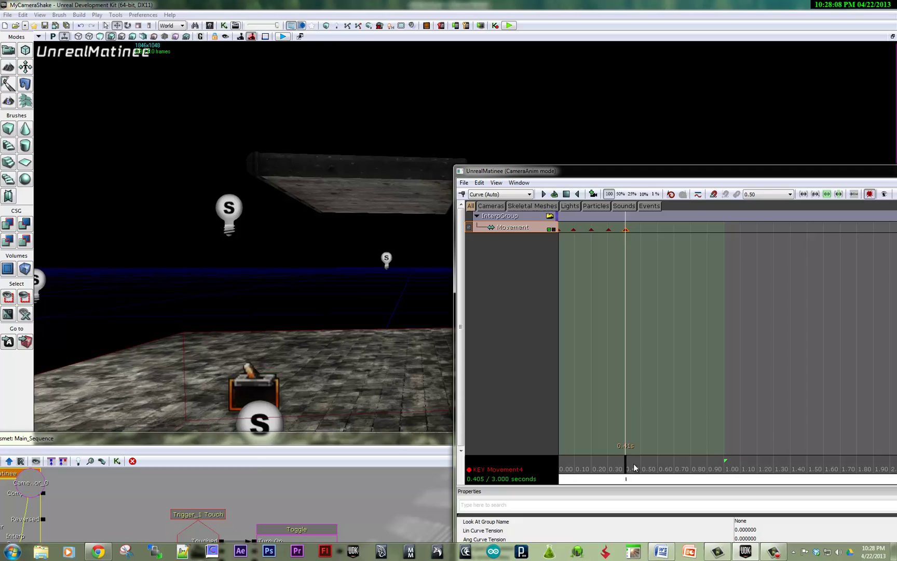
pyautogui.moveTo(638, 467); pyautogui.dragTo(643, 467)
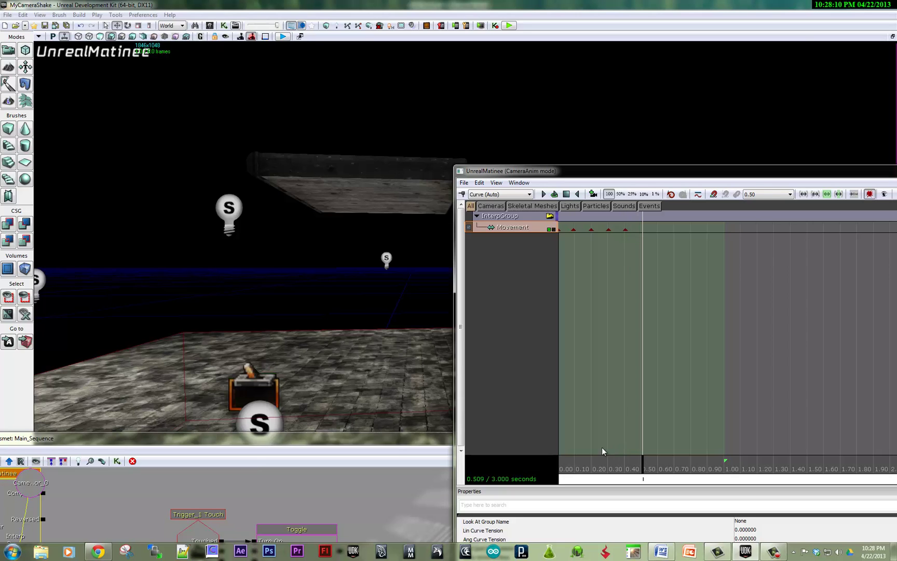
pyautogui.press('Return')
# - Key a final camera pose at 0.597 seconds and scrub to preview the shake
pyautogui.moveTo(446, 361); pyautogui.dragTo(446, 361)
pyautogui.moveTo(644, 467); pyautogui.dragTo(658, 467)
pyautogui.press('Return')
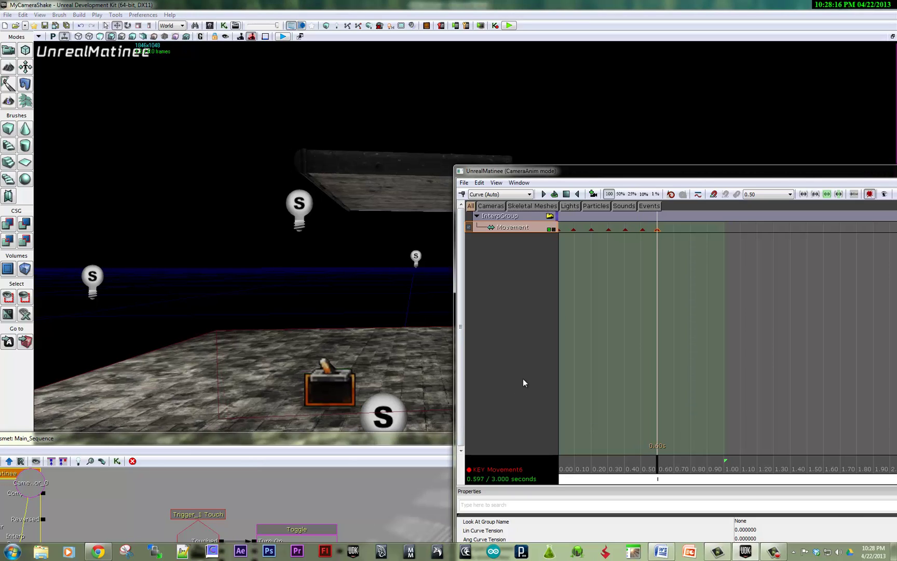
pyautogui.moveTo(332, 299); pyautogui.dragTo(356, 309)
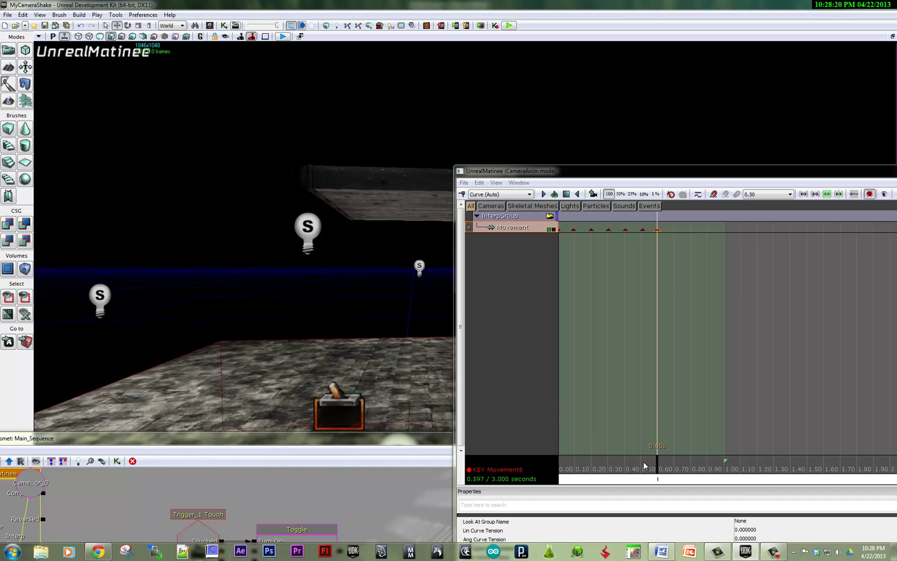
pyautogui.moveTo(619, 460); pyautogui.dragTo(652, 449)
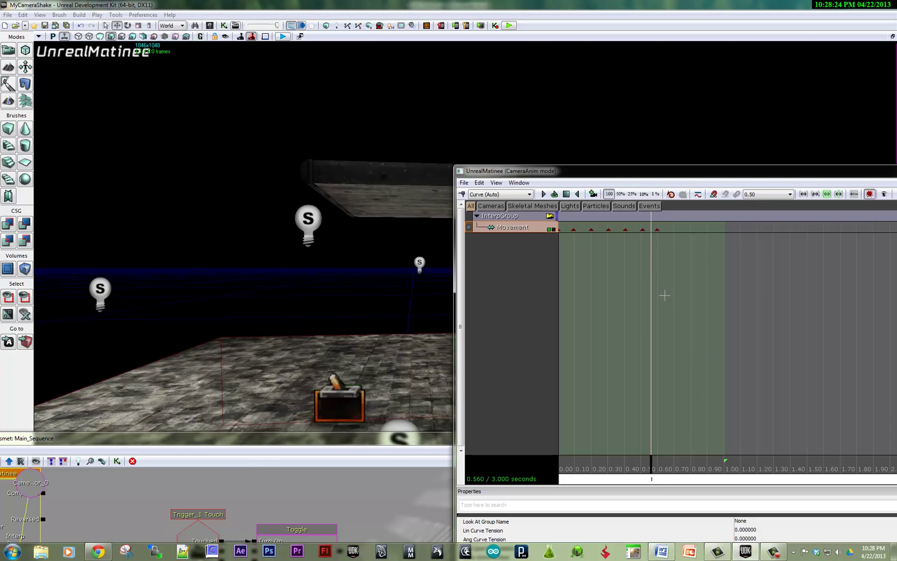
# - Duplicate all Movement keys to 0.71–1.30 s and move the sequence end to about 1.33 s
pyautogui.keyDown('ctrl'); pyautogui.keyDown('alt'); pyautogui.moveTo(549, 228); pyautogui.dragTo(623, 274); pyautogui.keyUp('alt'); pyautogui.keyUp('ctrl')
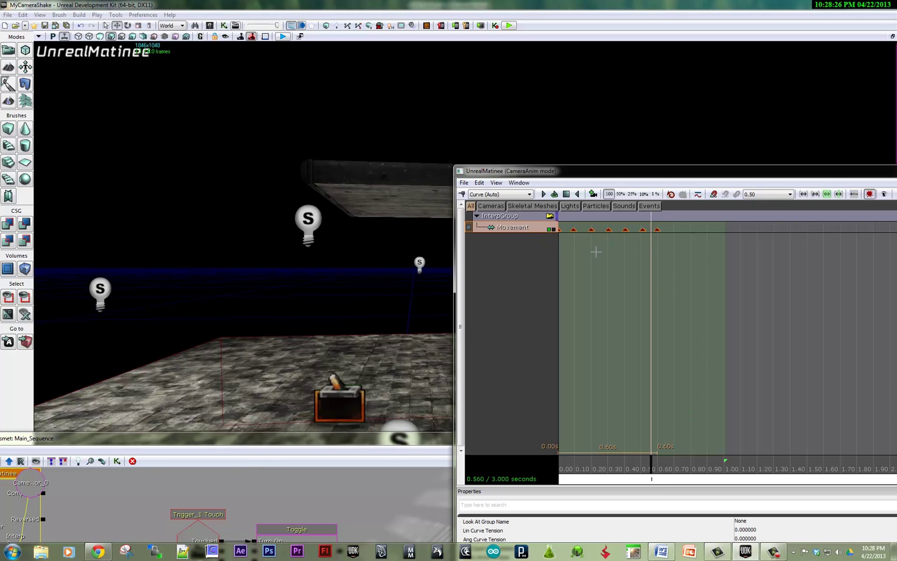
pyautogui.click(479, 182)
pyautogui.click(498, 228)
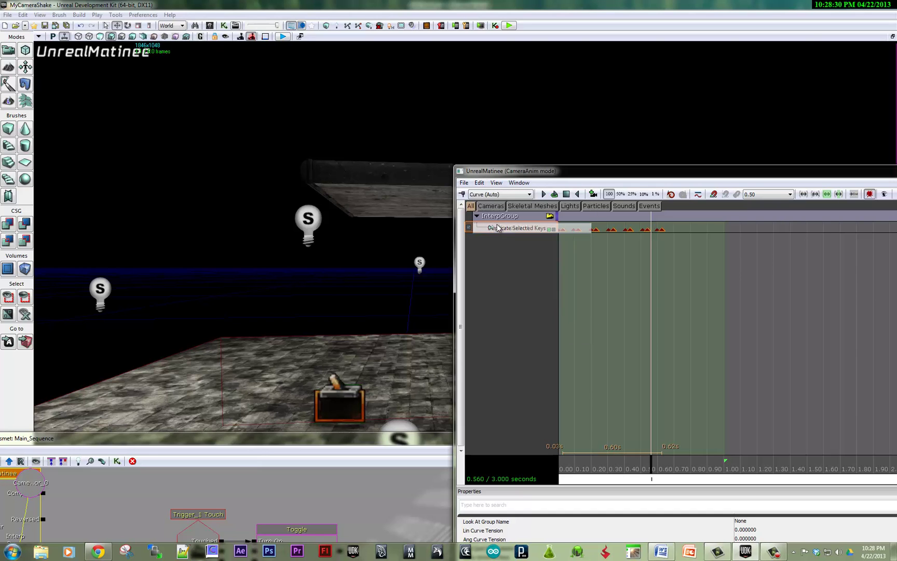
pyautogui.keyDown('ctrl'); pyautogui.moveTo(684, 242); pyautogui.dragTo(771, 244); pyautogui.keyUp('ctrl')
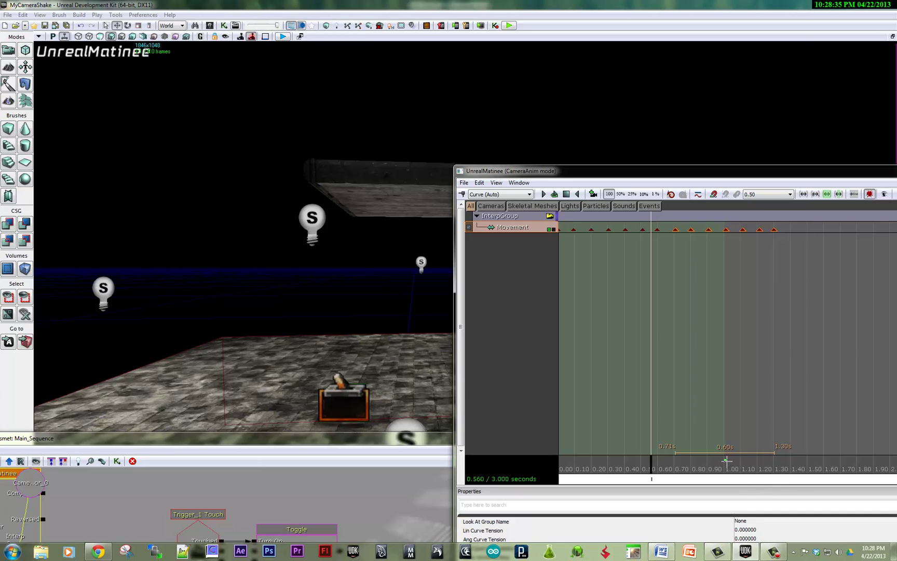
pyautogui.moveTo(727, 460)
pyautogui.mouseDown()
pyautogui.moveTo(798, 454)
pyautogui.moveTo(771, 460)
pyautogui.mouseUp()
pyautogui.moveTo(686, 456); pyautogui.dragTo(641, 457)
pyautogui.moveTo(825, 456); pyautogui.dragTo(784, 457)
pyautogui.moveTo(653, 464); pyautogui.dragTo(686, 449)
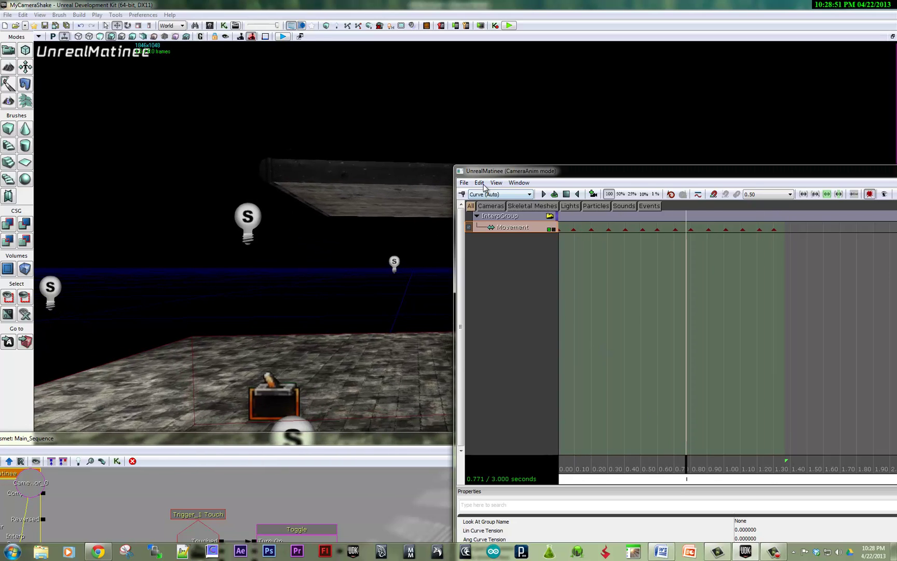
# - Stretch the keyed section to about 0.75 s, play the shake back, and bring Matinee fully on screen
pyautogui.click(480, 183)
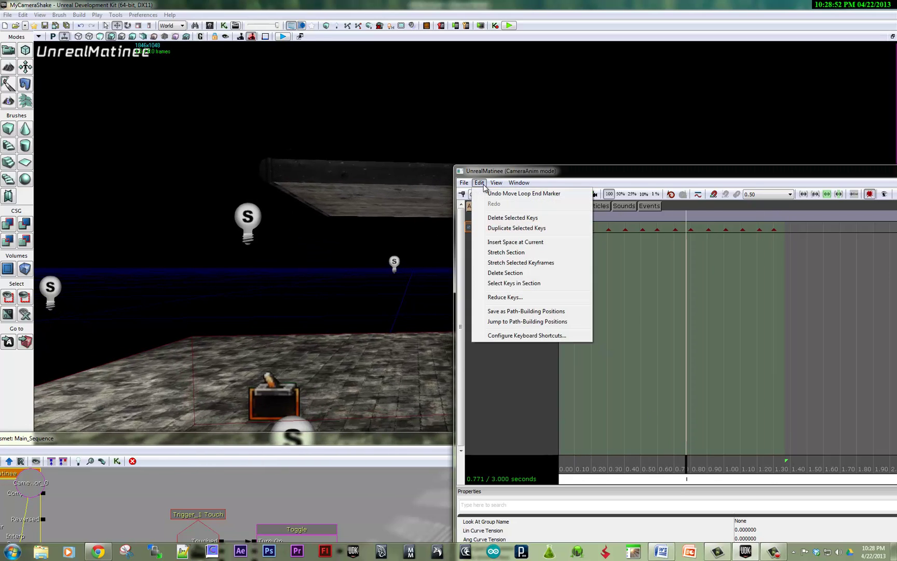
pyautogui.click(497, 253)
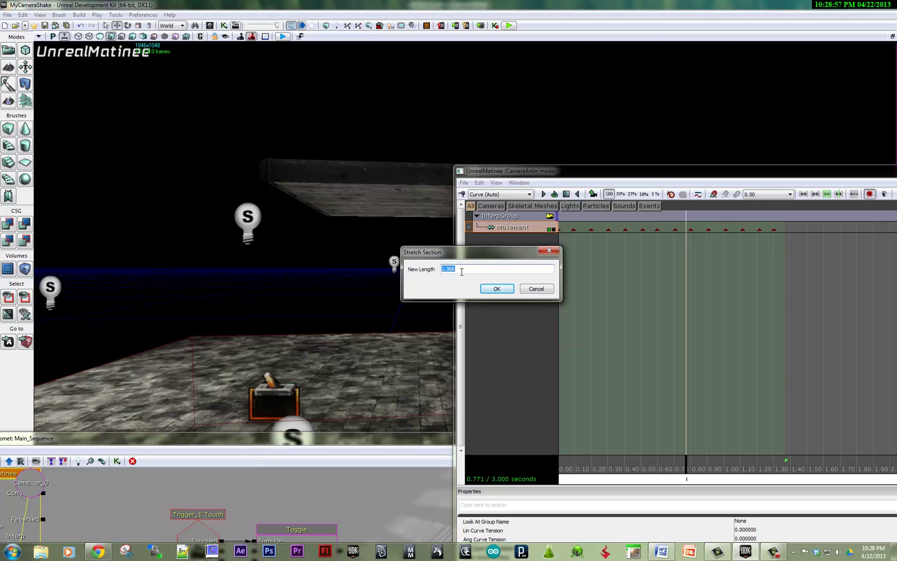
pyautogui.press('Return')
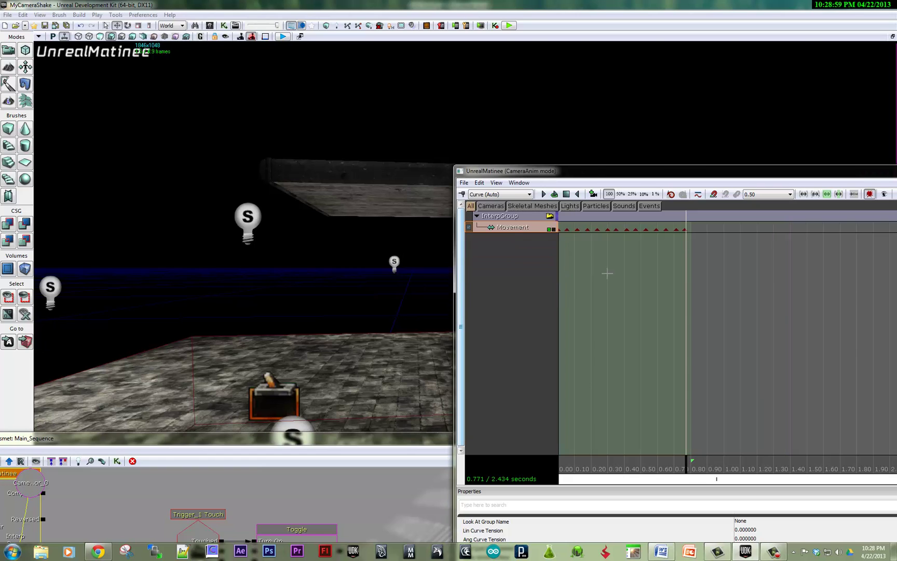
pyautogui.moveTo(684, 460); pyautogui.dragTo(533, 460)
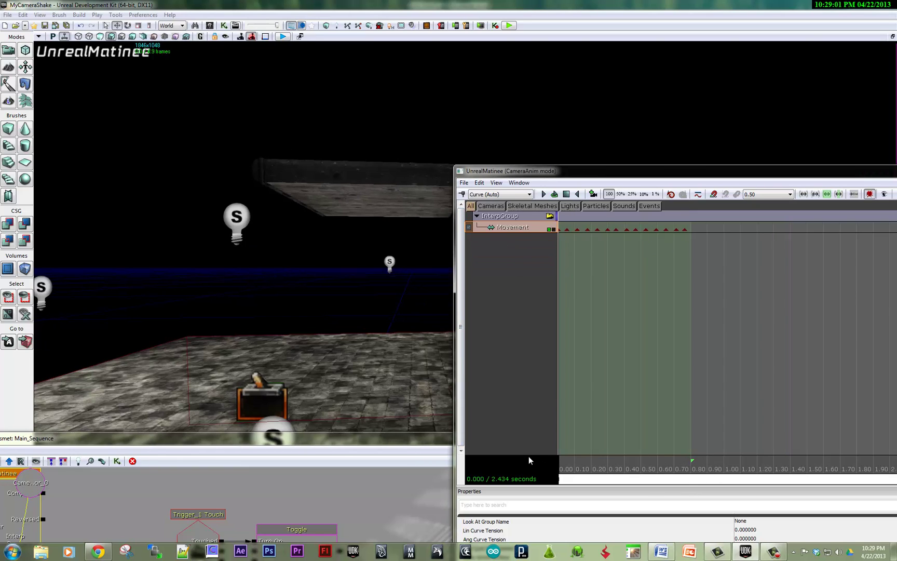
pyautogui.press('space')
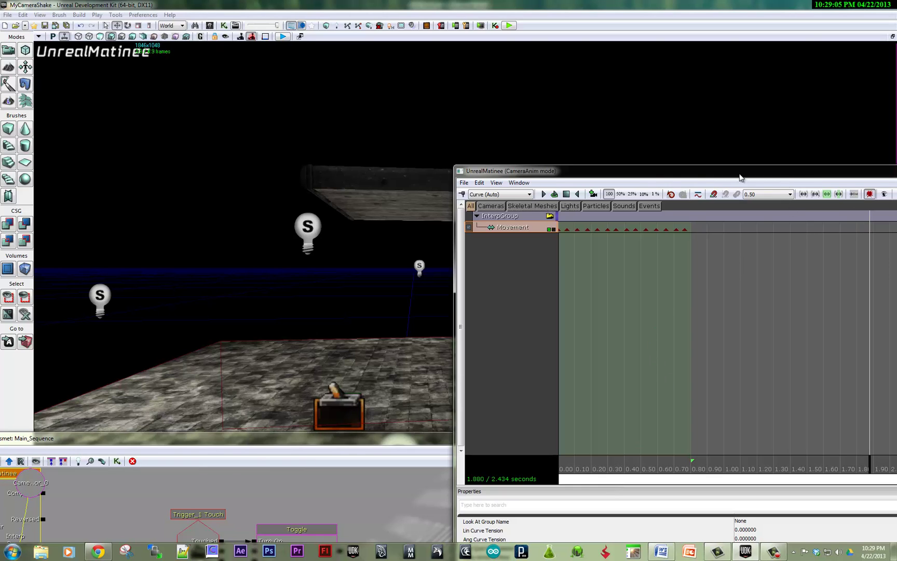
pyautogui.moveTo(740, 177); pyautogui.dragTo(554, 178)
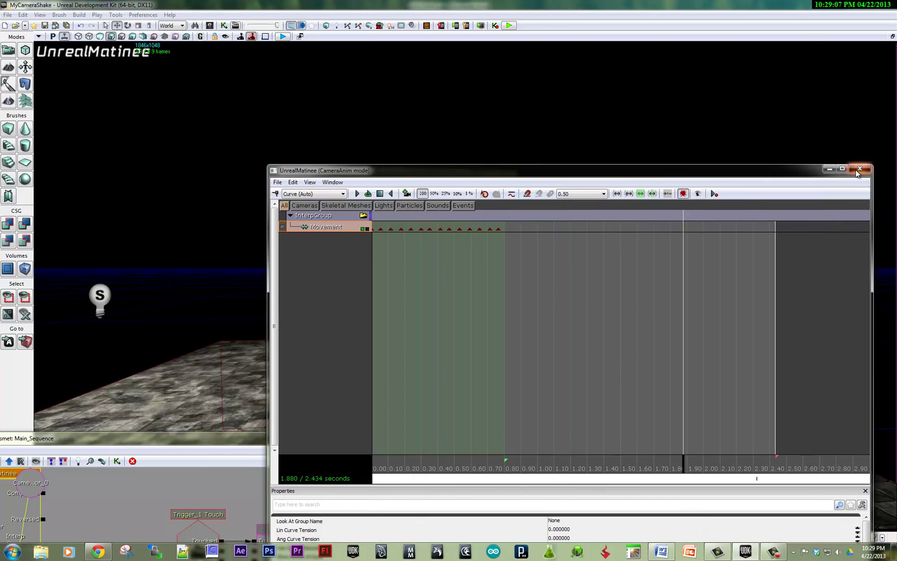
# - Close Matinee, restore the Content Browser, save MyPackageCamShake, and pan the Kismet graph
pyautogui.click(859, 168)
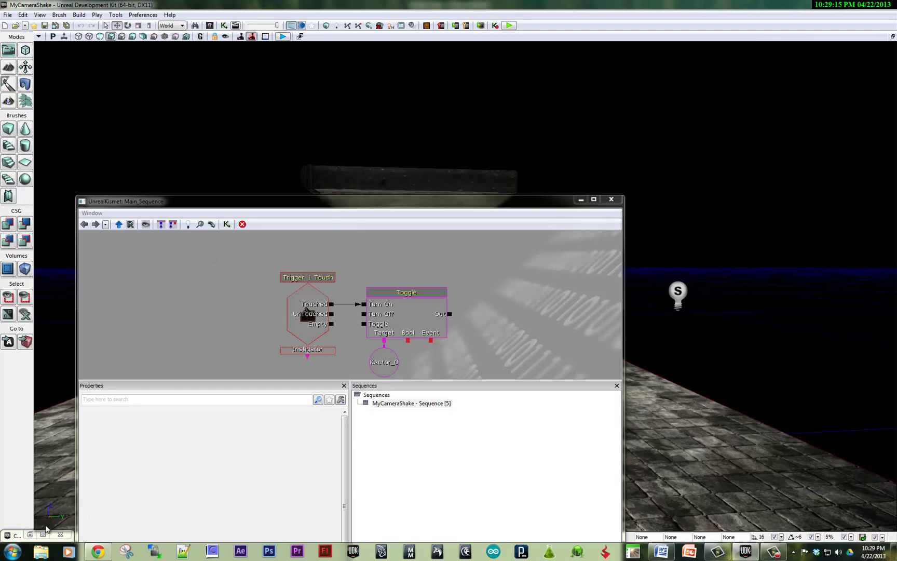
pyautogui.click(29, 534)
pyautogui.click(381, 313)
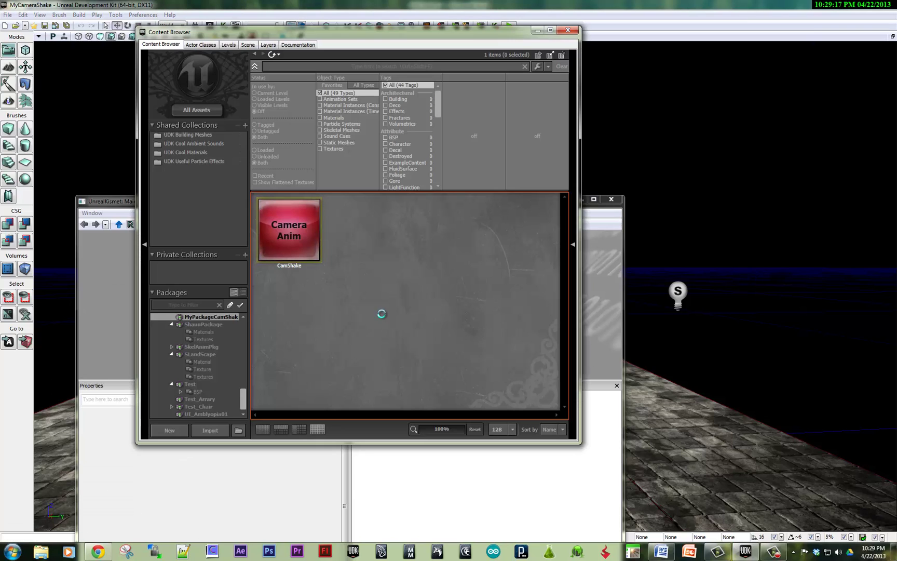
pyautogui.hotkey('ctrl', 's')
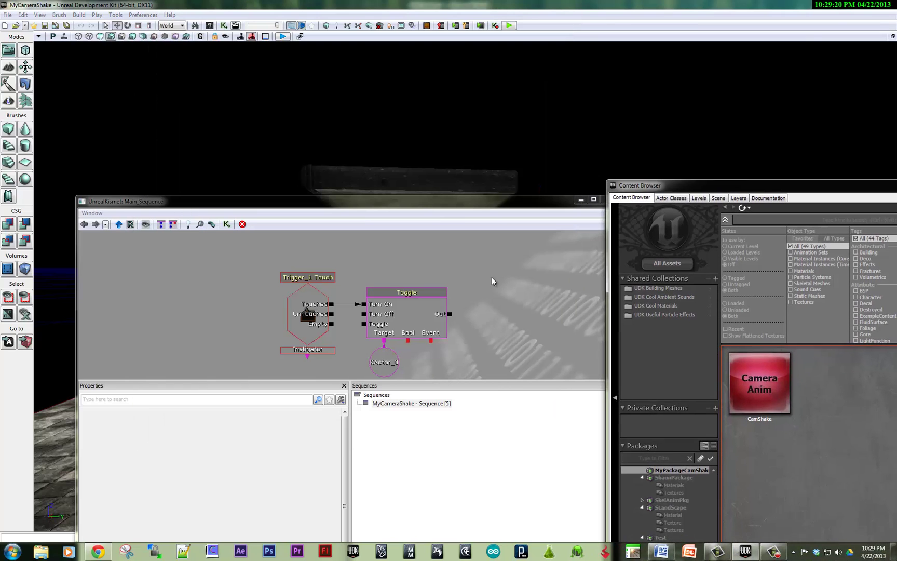
pyautogui.moveTo(492, 282); pyautogui.dragTo(396, 298)
# - Add a Play Camera Animation action and position it beside the Toggle node
pyautogui.rightClick(379, 297)
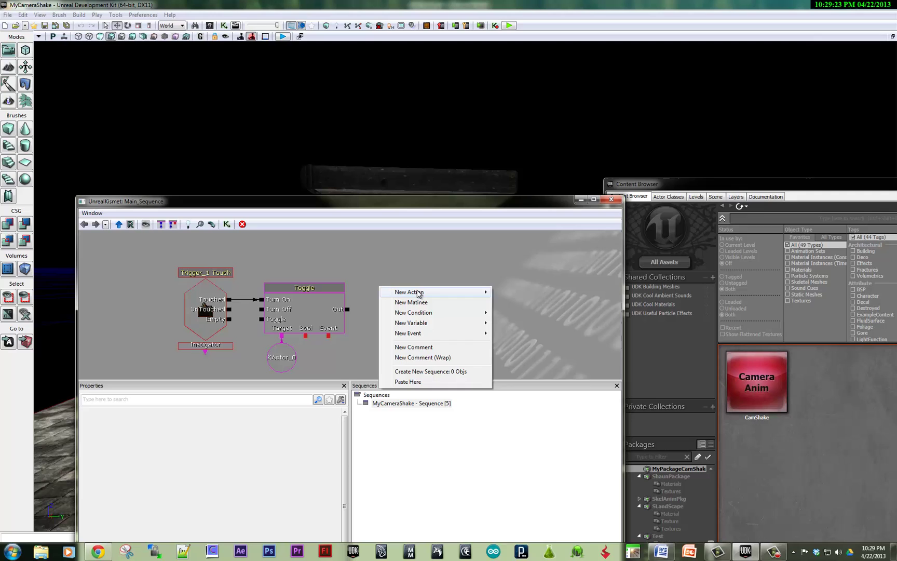
pyautogui.moveTo(434, 289)
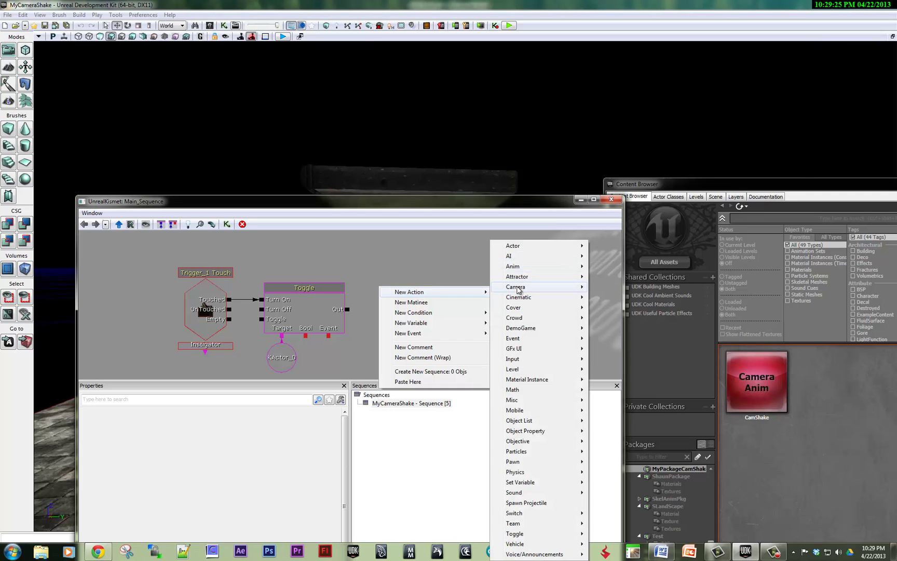
pyautogui.moveTo(518, 287)
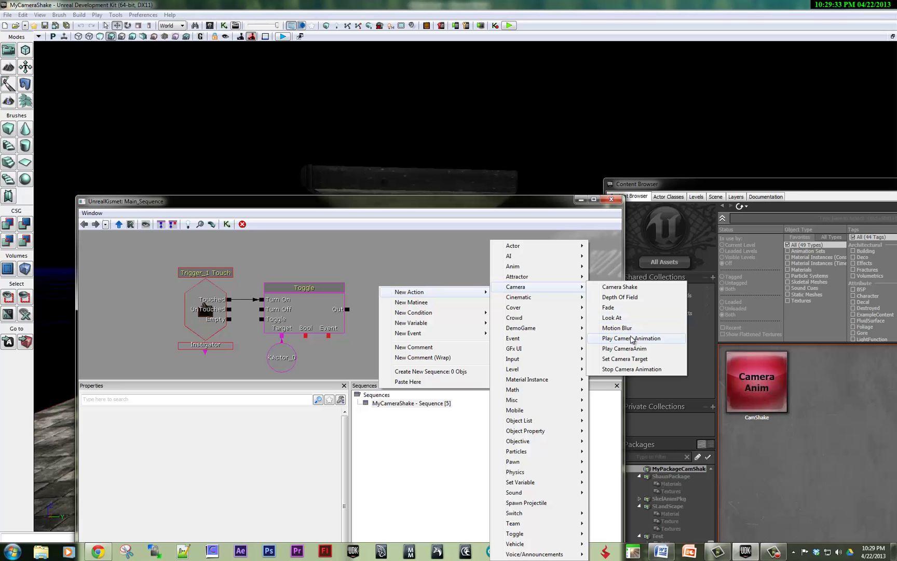
pyautogui.click(631, 337)
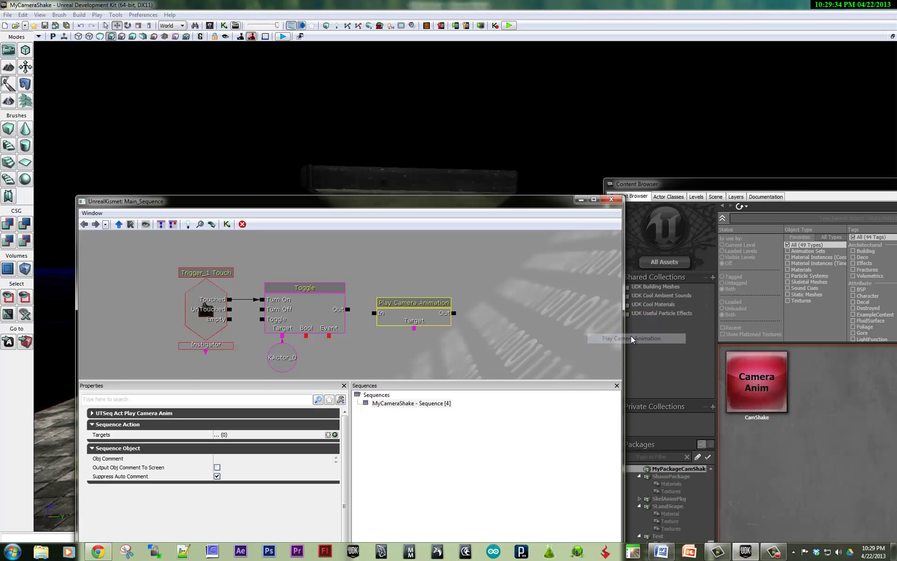
pyautogui.click(409, 306)
pyautogui.keyDown('ctrl'); pyautogui.moveTo(408, 304); pyautogui.dragTo(421, 281); pyautogui.keyUp('ctrl')
pyautogui.click(361, 306)
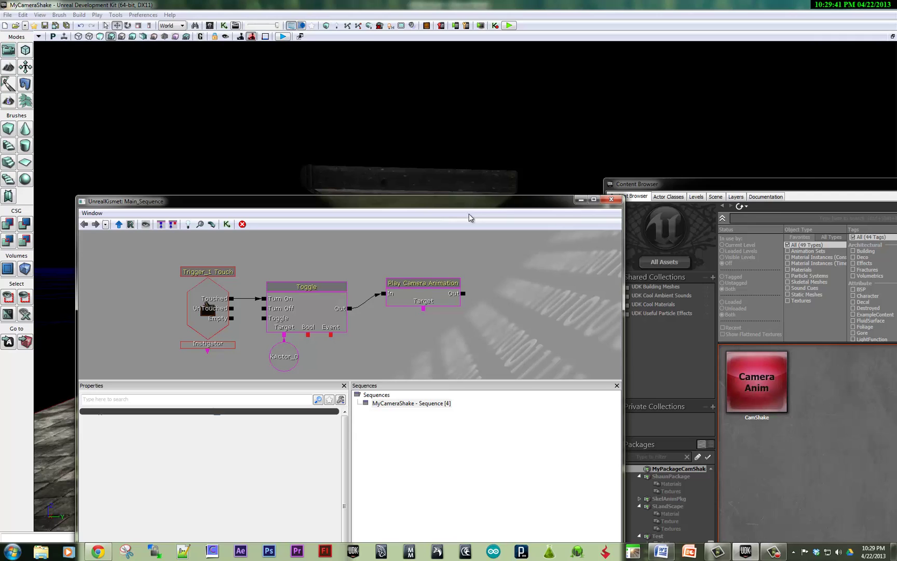
# - Target the action at a Player 0 variable and set Anim To Play to CamShake
pyautogui.click(422, 309)
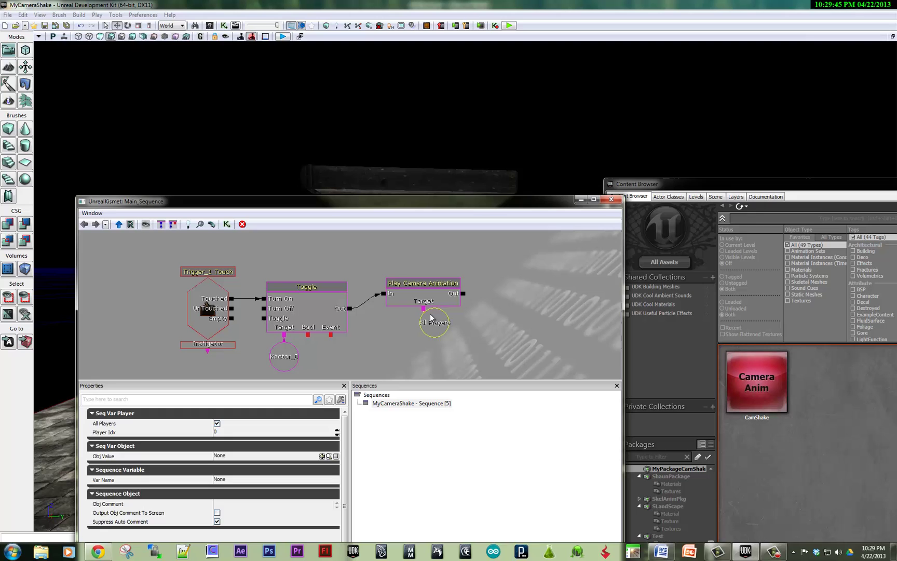
pyautogui.click(217, 423)
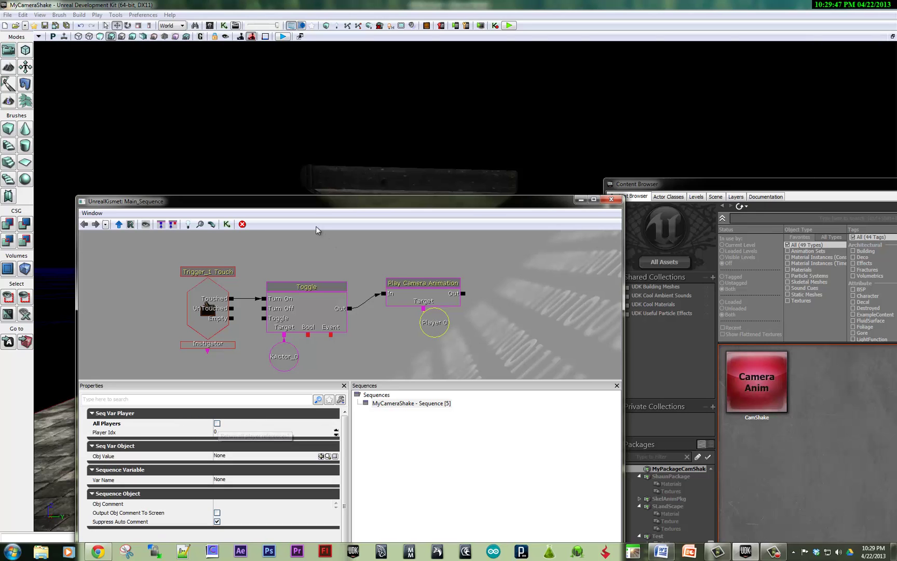
pyautogui.moveTo(308, 206); pyautogui.dragTo(796, 225)
pyautogui.moveTo(625, 221); pyautogui.dragTo(165, 233)
pyautogui.click(756, 381)
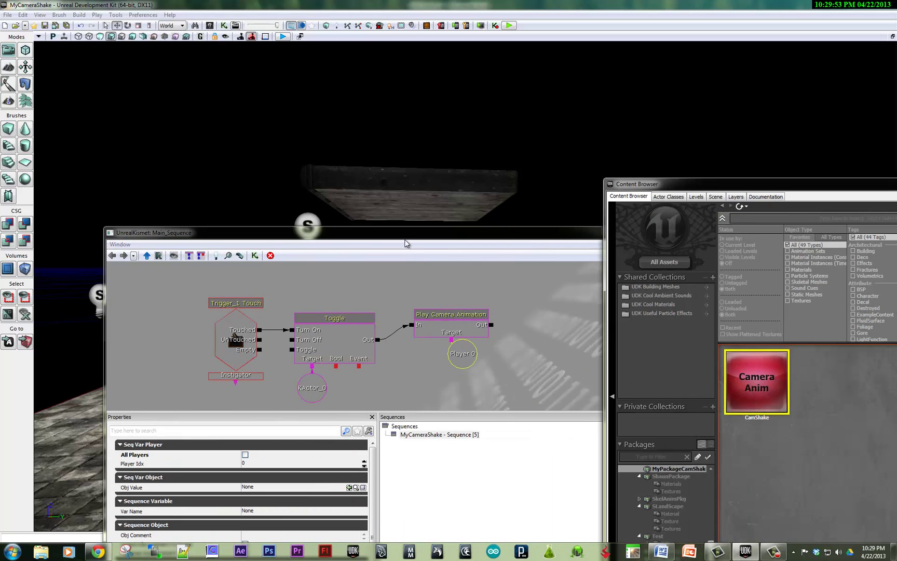
pyautogui.moveTo(405, 234); pyautogui.dragTo(391, 170)
pyautogui.click(434, 248)
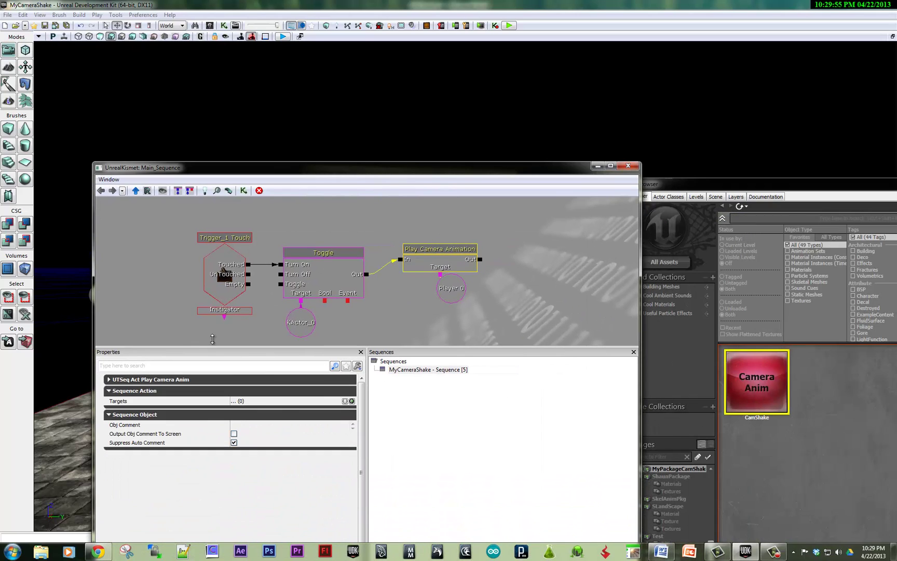
pyautogui.click(110, 379)
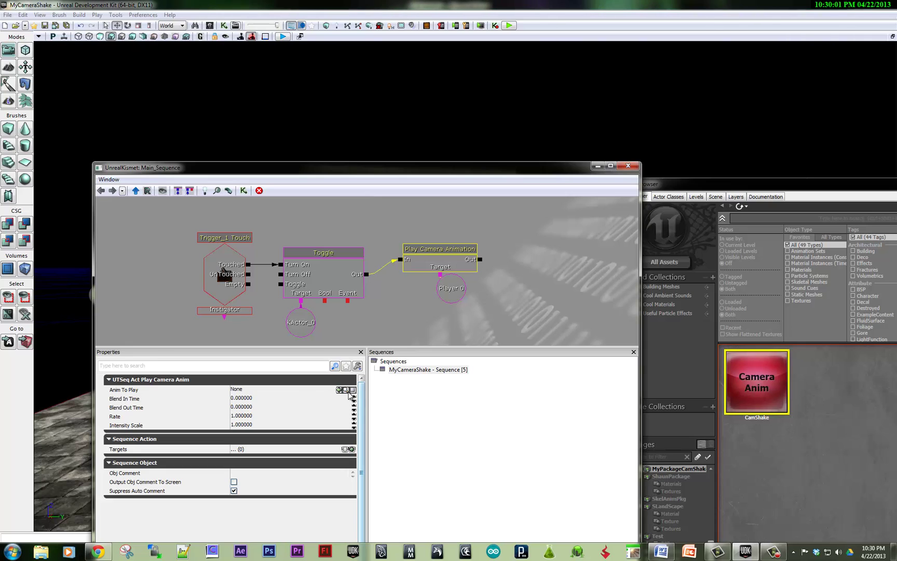
pyautogui.click(338, 390)
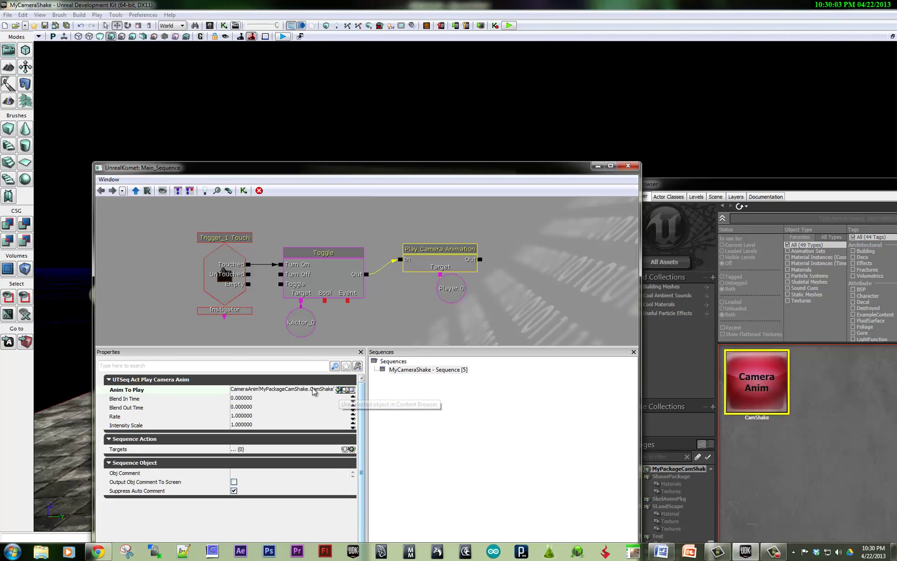
# - Close Kismet, play the level from the floor to watch the slab fall, then exit the preview
pyautogui.click(633, 166)
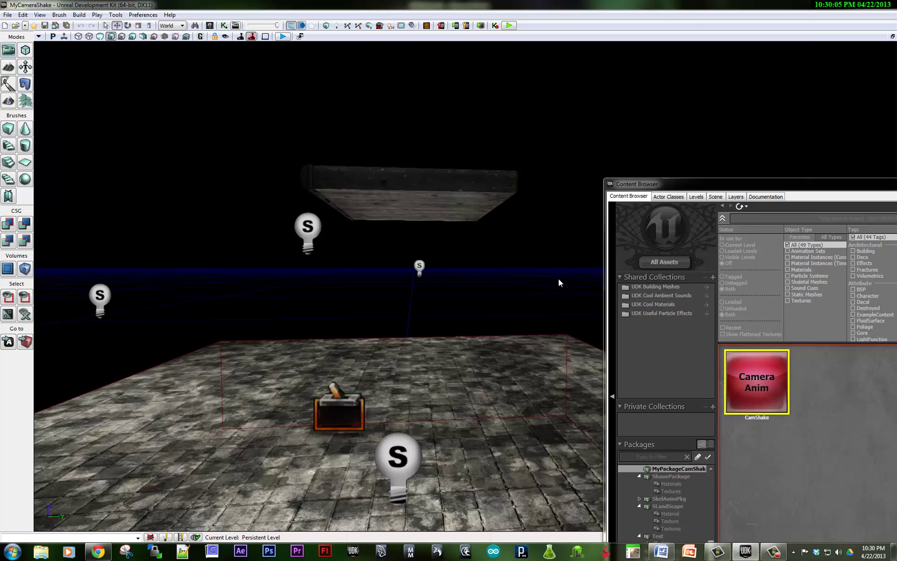
pyautogui.rightClick(334, 474)
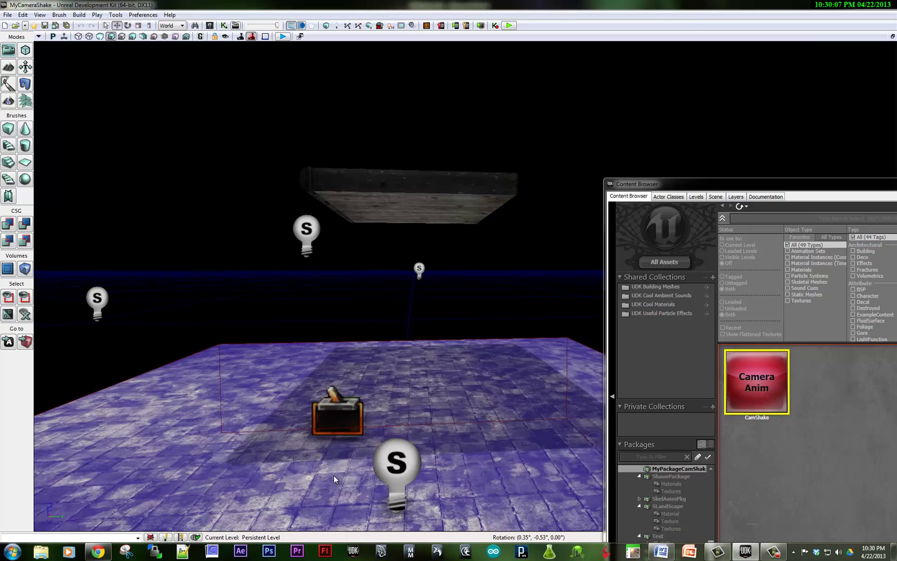
pyautogui.click(364, 460)
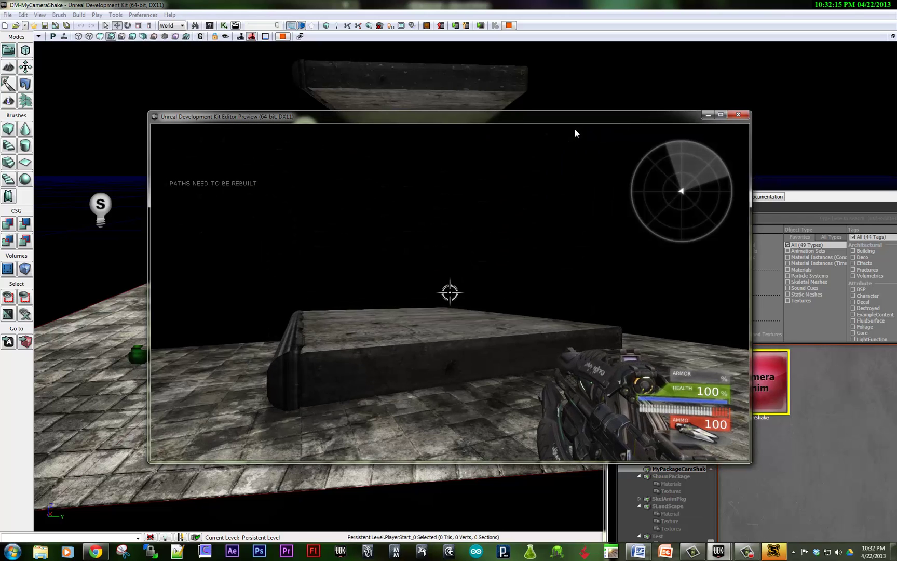
pyautogui.press('Escape')
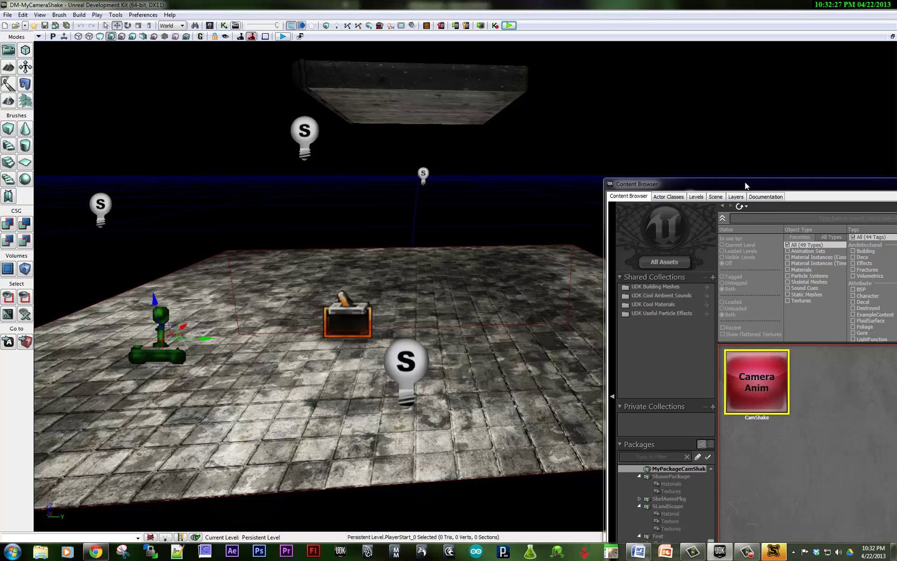
# - In Matinee, shift CamShake's Movement keyframes later so the shake starts around 0.76 s
pyautogui.moveTo(740, 187); pyautogui.dragTo(581, 139)
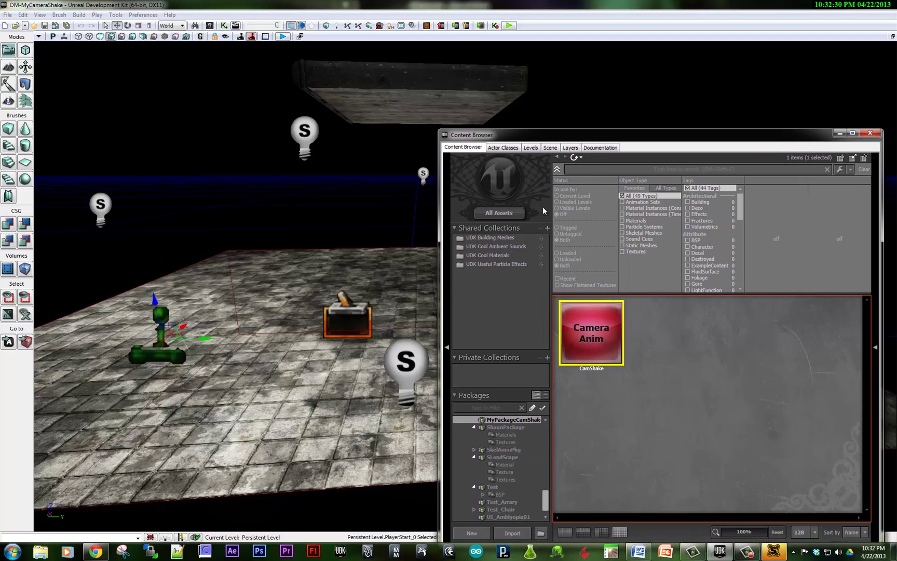
pyautogui.doubleClick(616, 359)
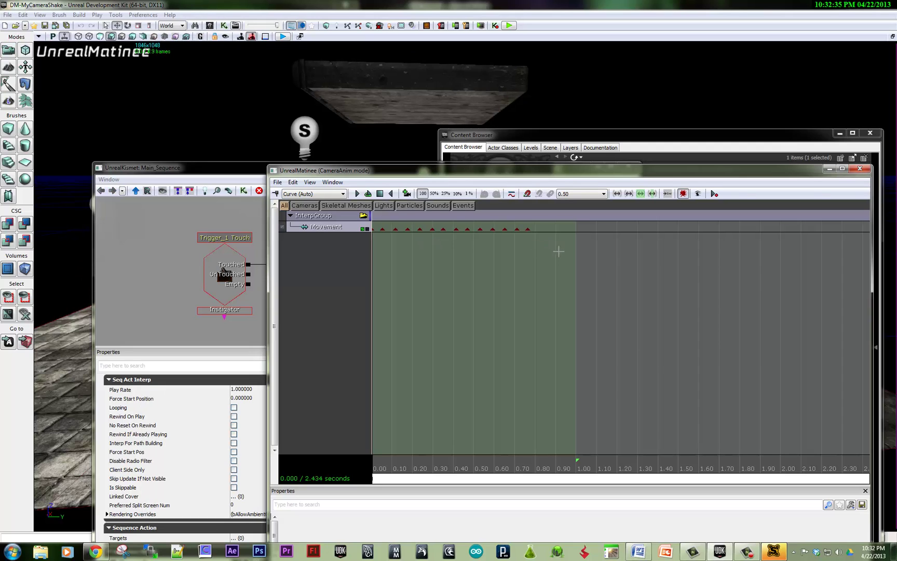
pyautogui.keyDown('ctrl'); pyautogui.keyDown('alt'); pyautogui.moveTo(400, 229); pyautogui.dragTo(367, 220); pyautogui.keyUp('alt'); pyautogui.keyUp('ctrl')
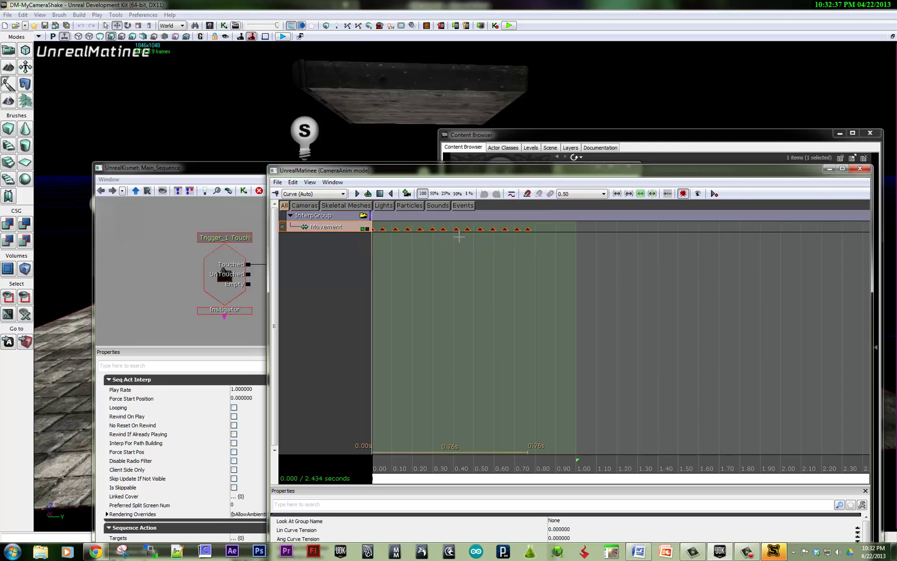
pyautogui.keyDown('ctrl'); pyautogui.moveTo(462, 229); pyautogui.dragTo(614, 228); pyautogui.keyUp('ctrl')
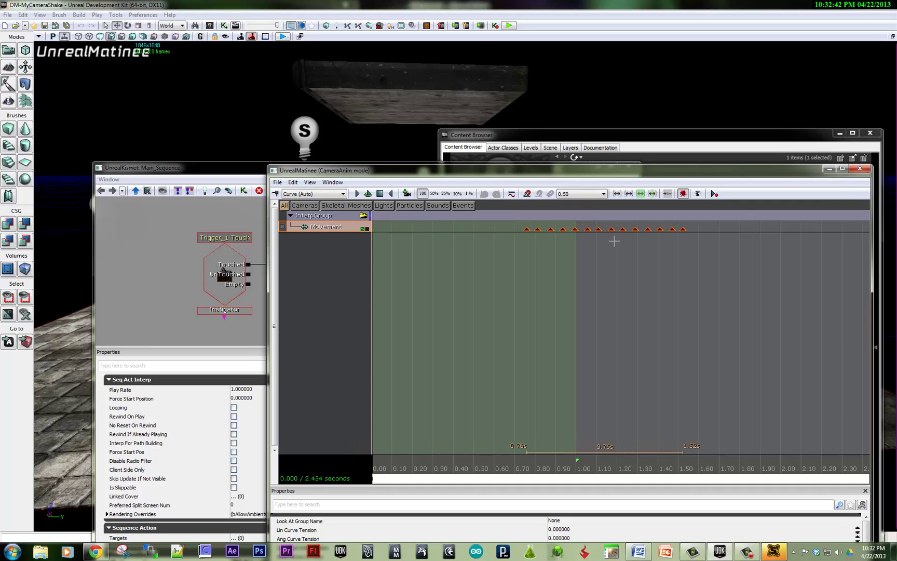
# - Close Matinee, the Content Browser and the Kismet editor
pyautogui.click(860, 169)
pyautogui.click(870, 133)
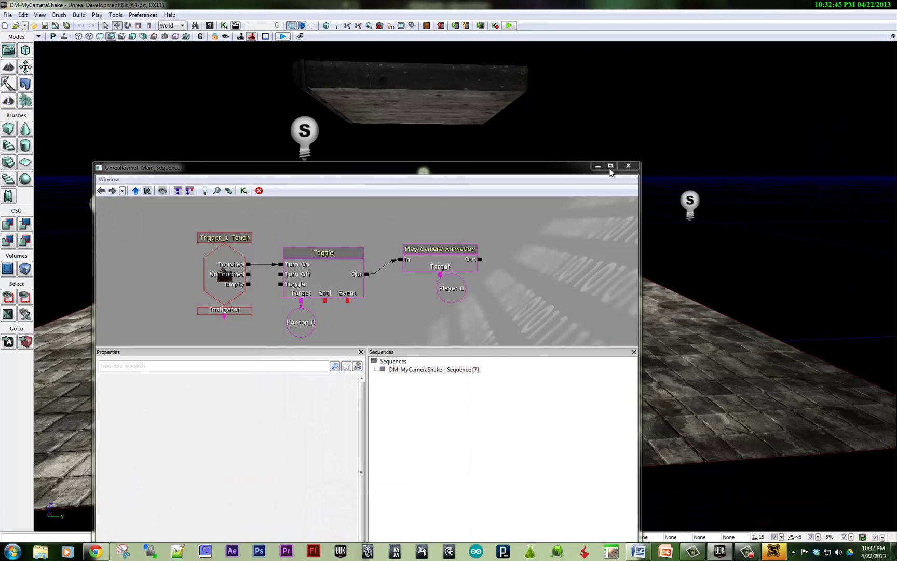
pyautogui.click(629, 165)
pyautogui.click(352, 410)
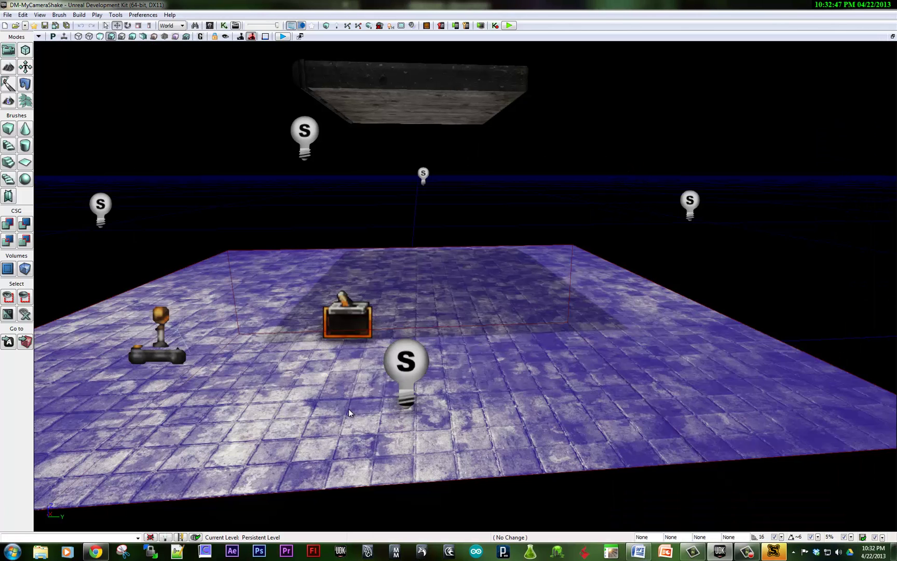
pyautogui.rightClick(351, 411)
pyautogui.click(389, 396)
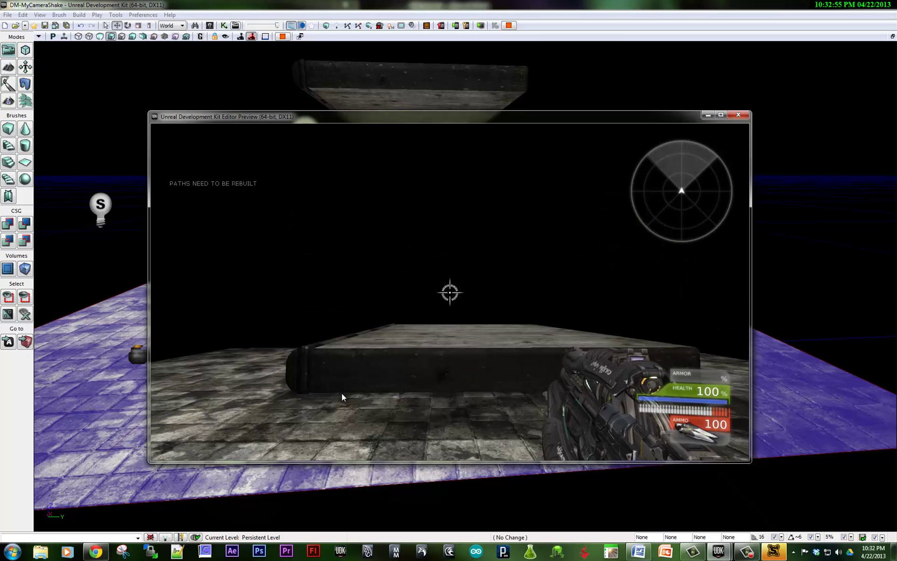
pyautogui.press('Escape')
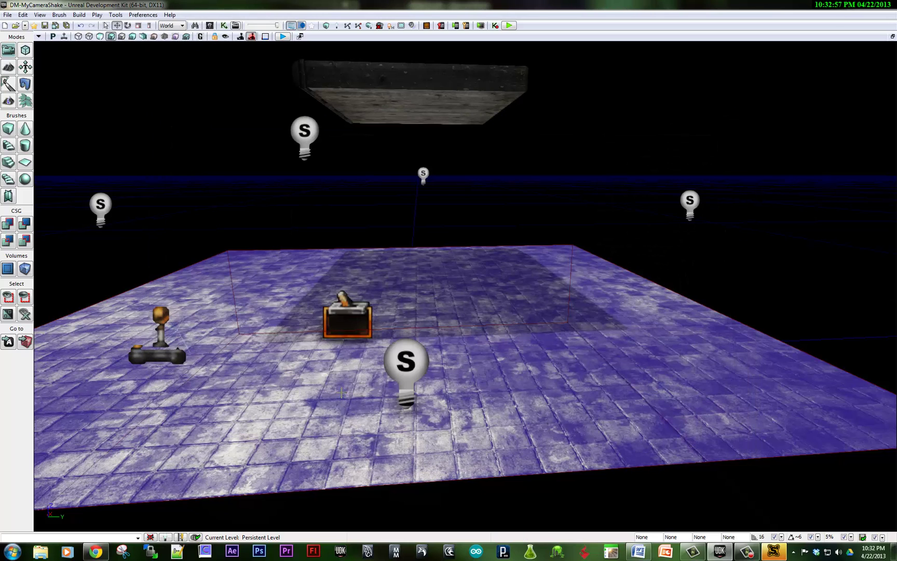
pyautogui.rightClick(339, 426)
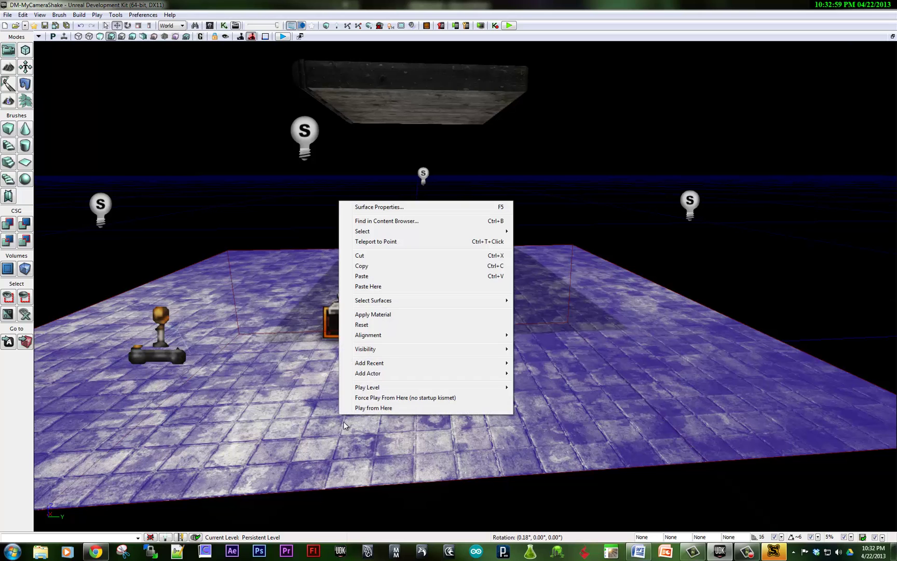
pyautogui.click(358, 408)
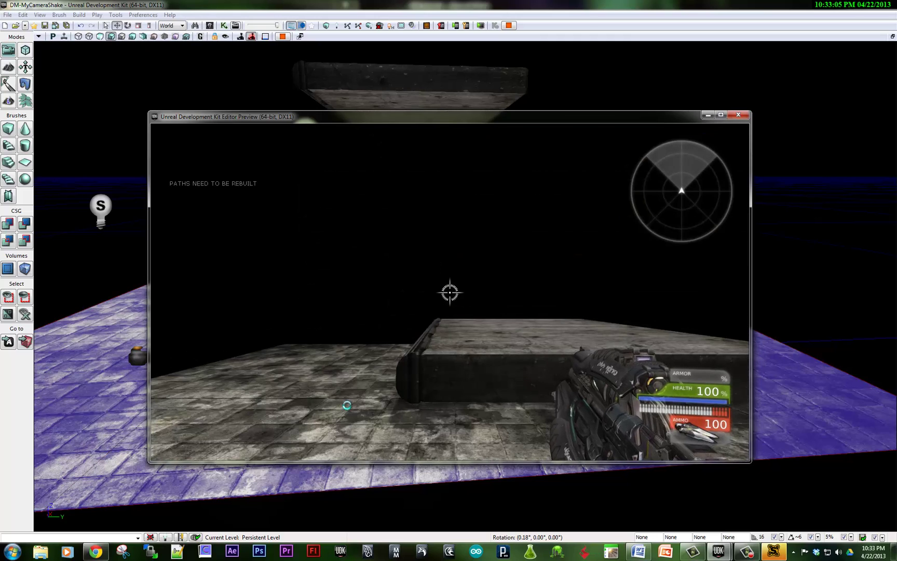
pyautogui.press('Escape')
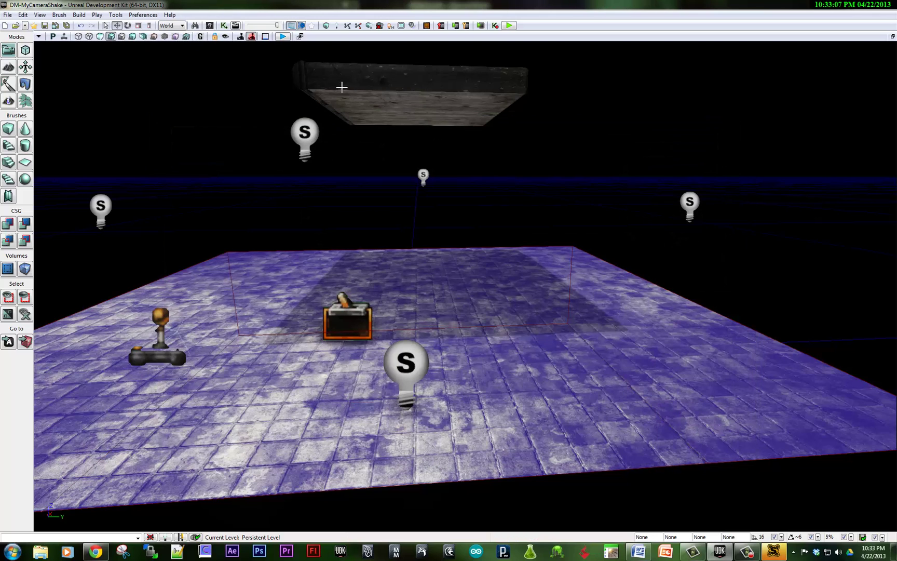